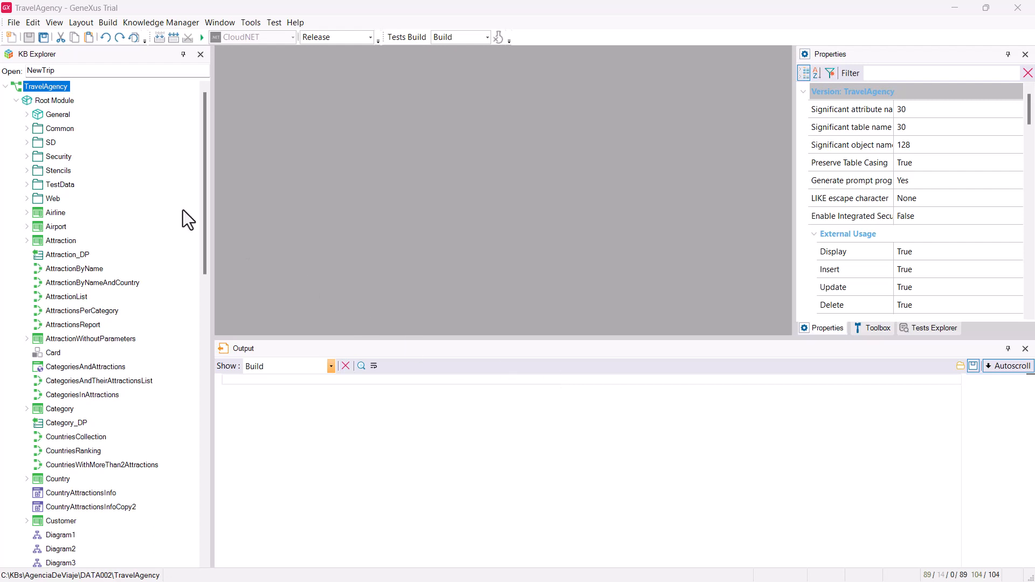
Step: Set Enable Integrated Security to True on the TravelAgency version
click(50, 89)
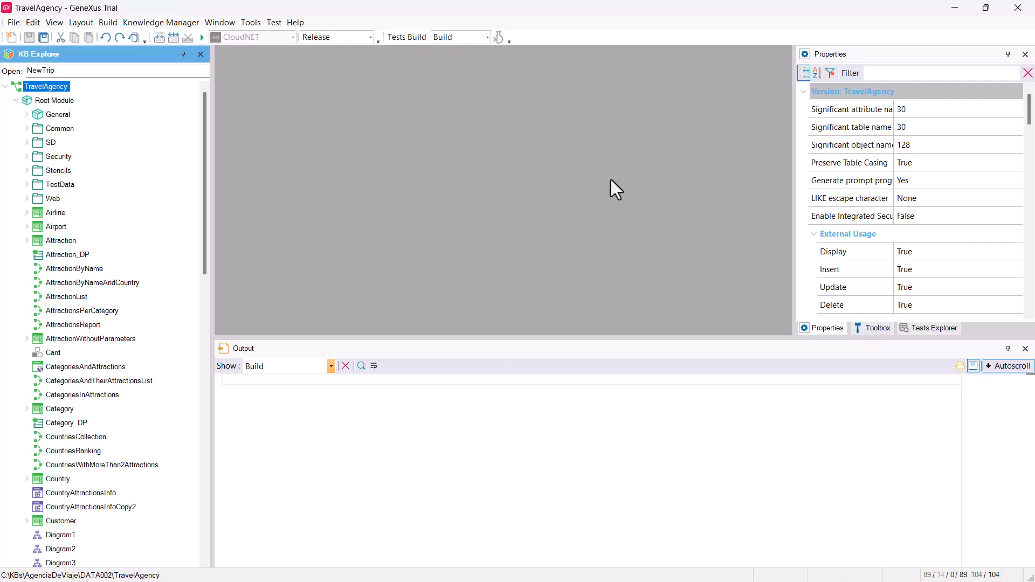
click(930, 217)
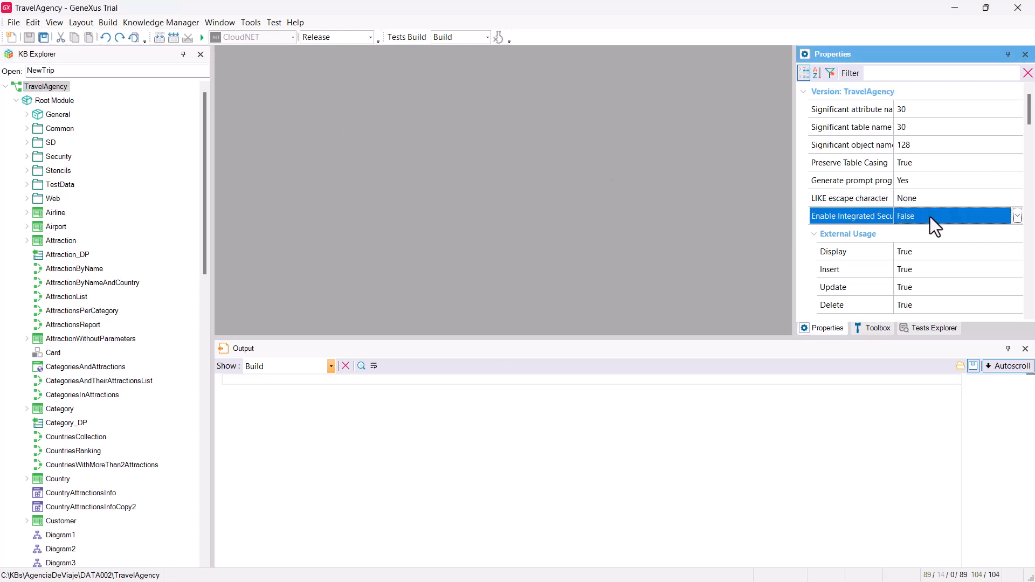
click(1018, 216)
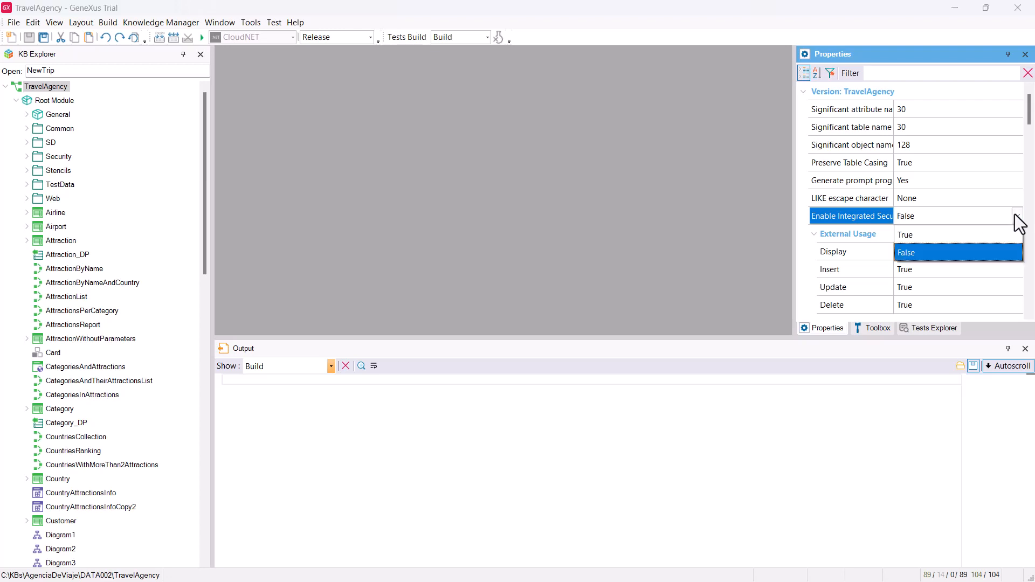
click(967, 241)
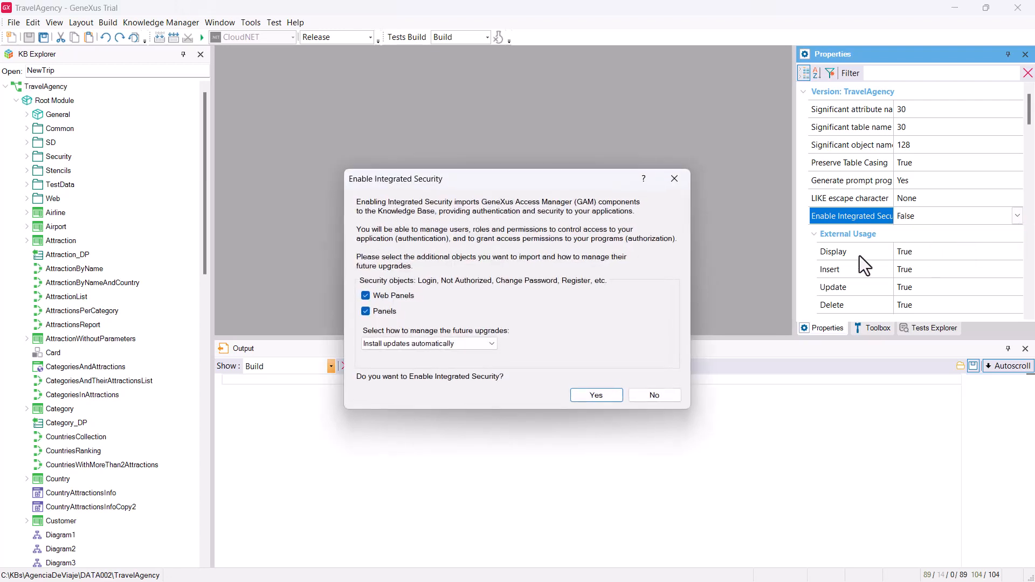
Step: Confirm enabling integrated security and agree to create the GAM database
click(581, 397)
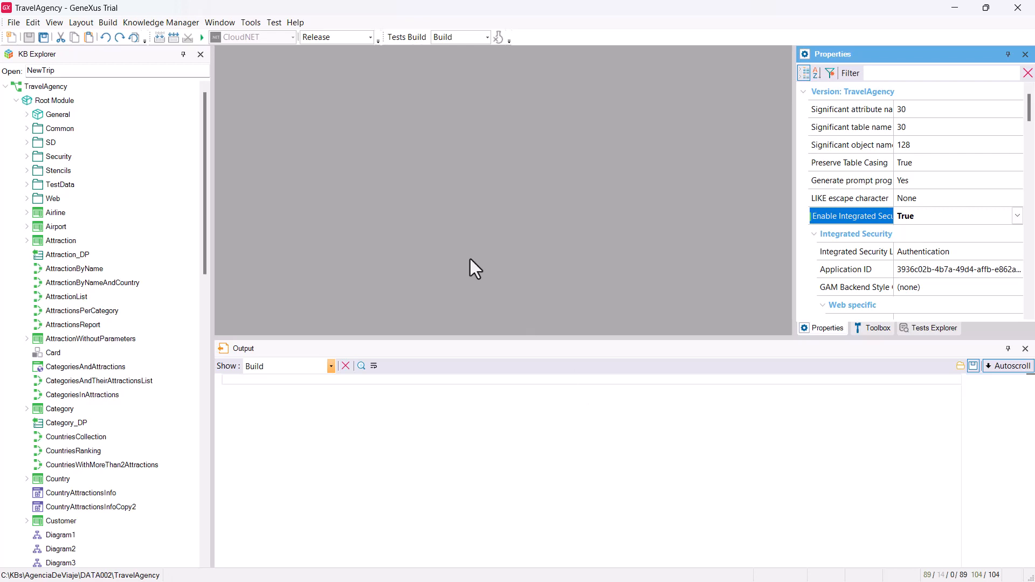
click(174, 38)
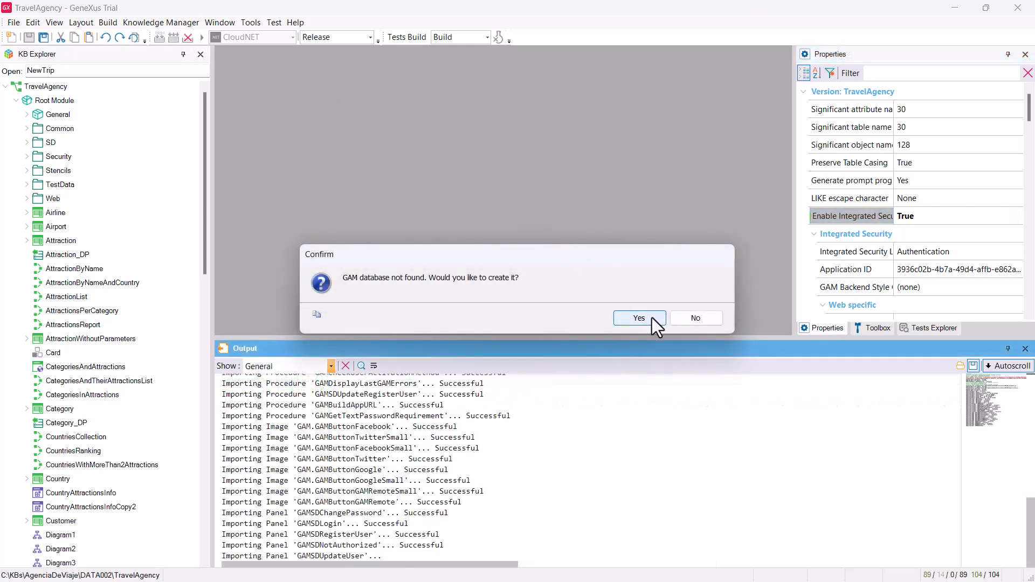
click(652, 318)
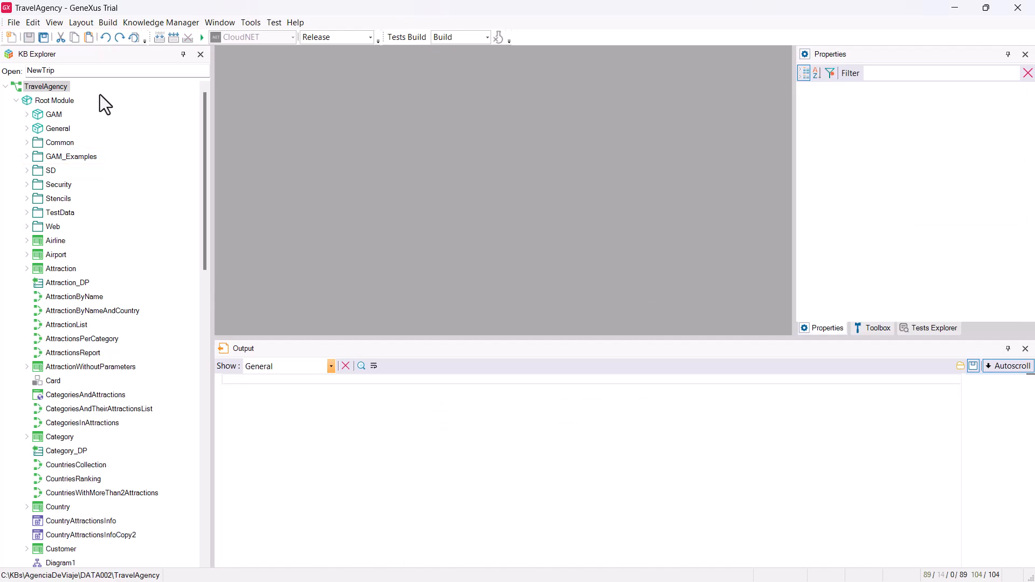
Step: Set the TravelAgency knowledge base's Integrated Security Level to None
click(57, 90)
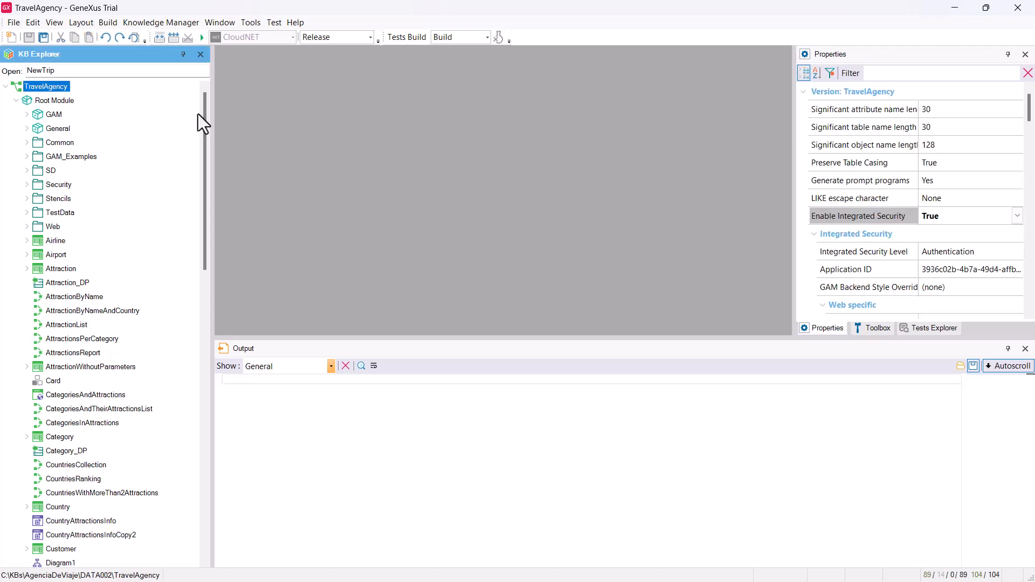
click(987, 252)
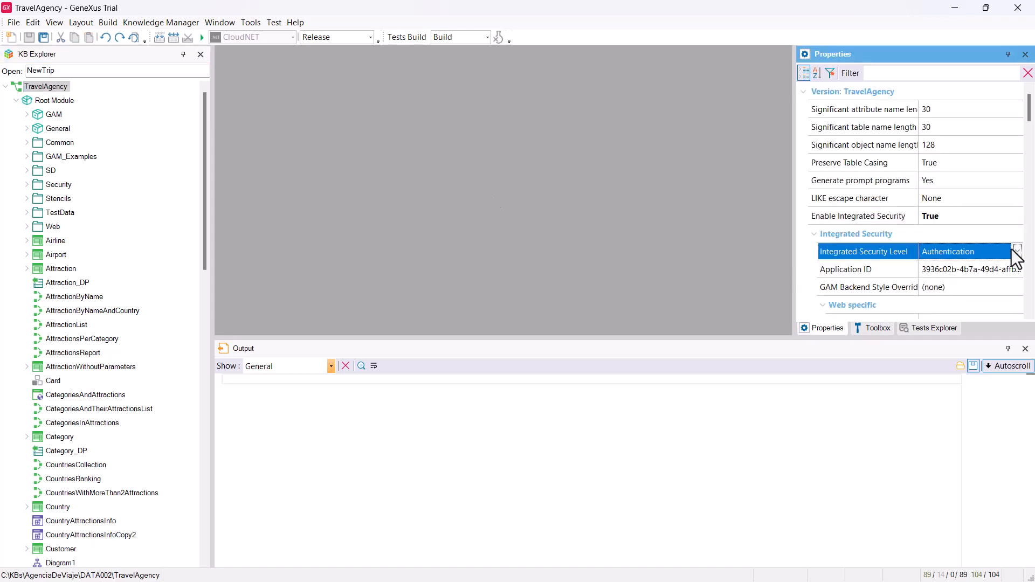
click(1018, 252)
click(968, 270)
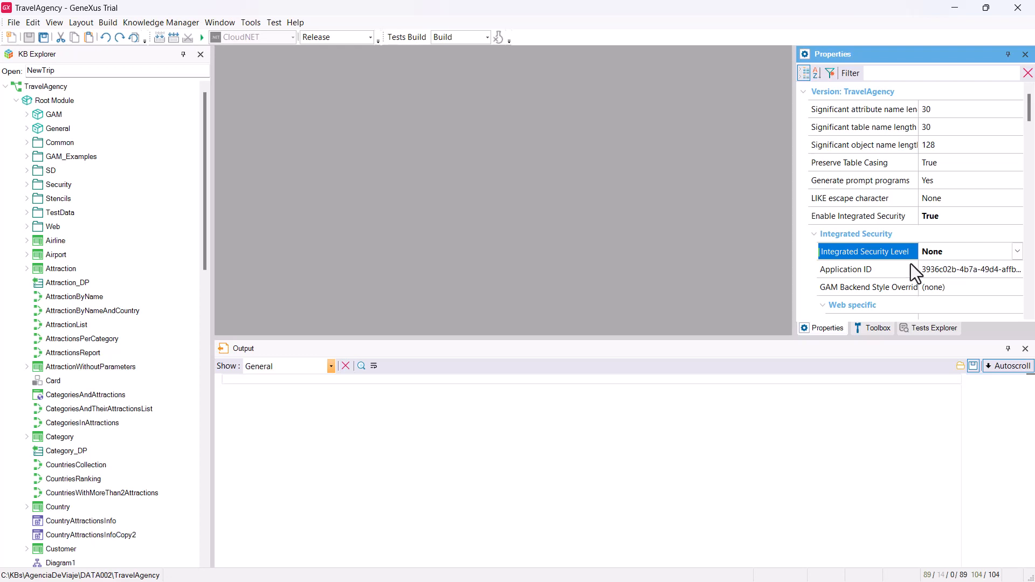
Step: Set the Attraction transaction's security level to Authorization and Rebuild All
click(62, 268)
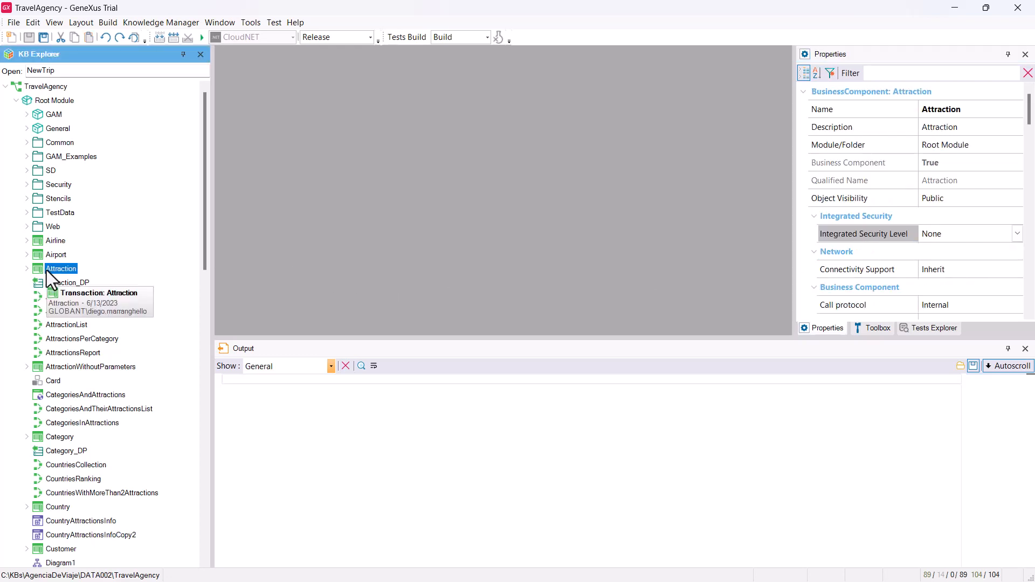
click(1017, 234)
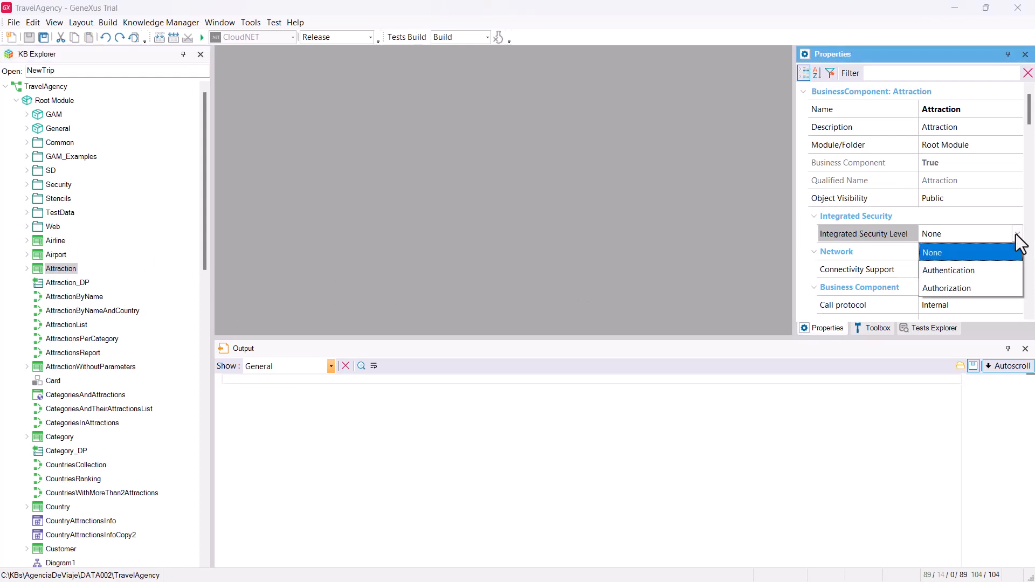
click(991, 289)
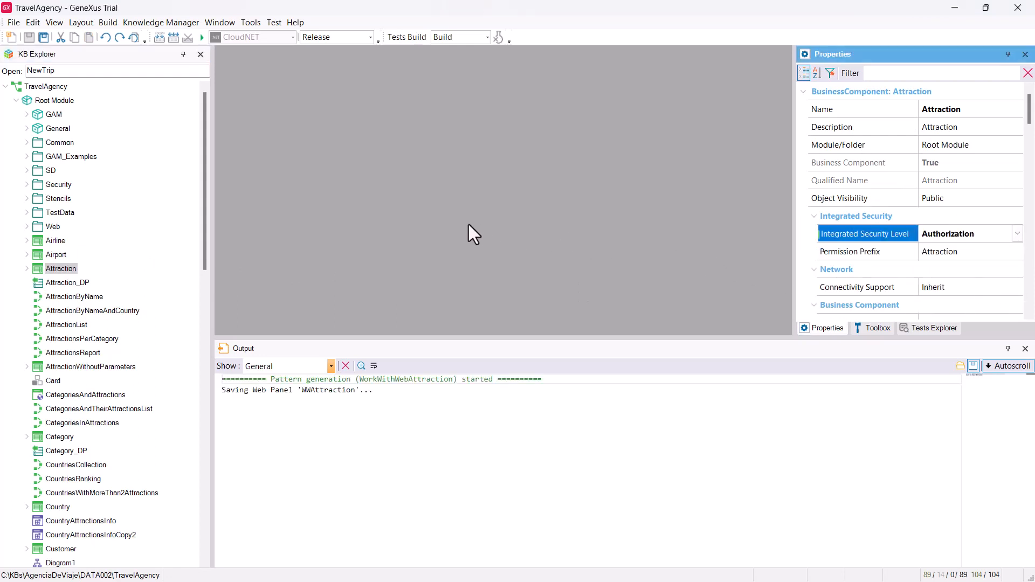
click(174, 37)
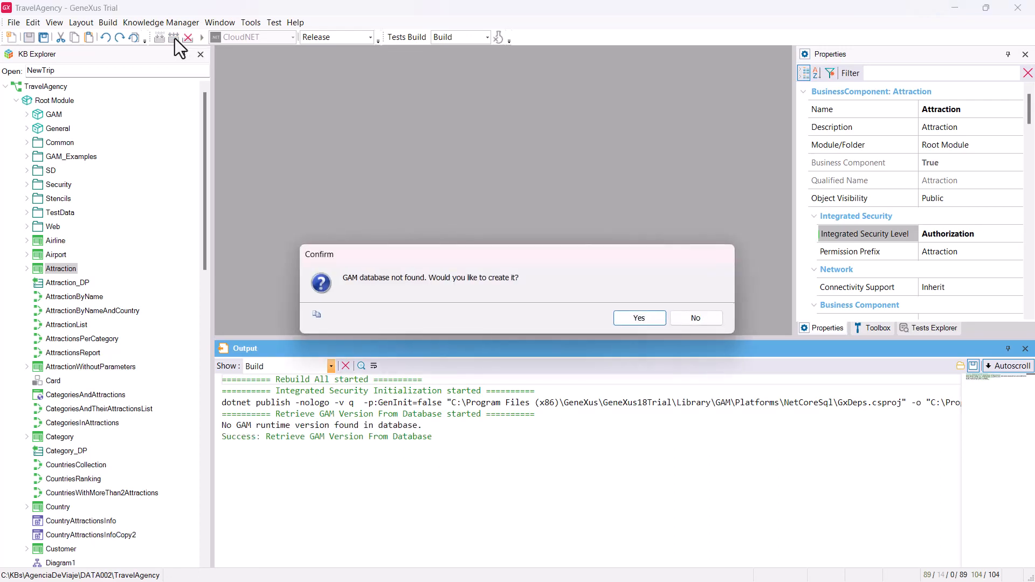
Step: Agree to create the GAM database so the rebuild completes
click(639, 318)
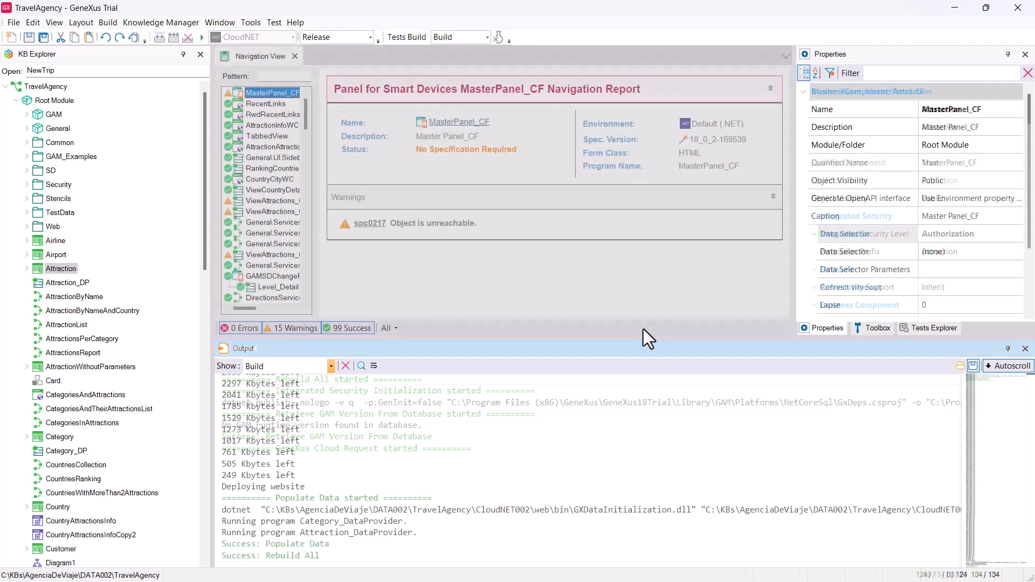
scroll(179, 479, down, 15)
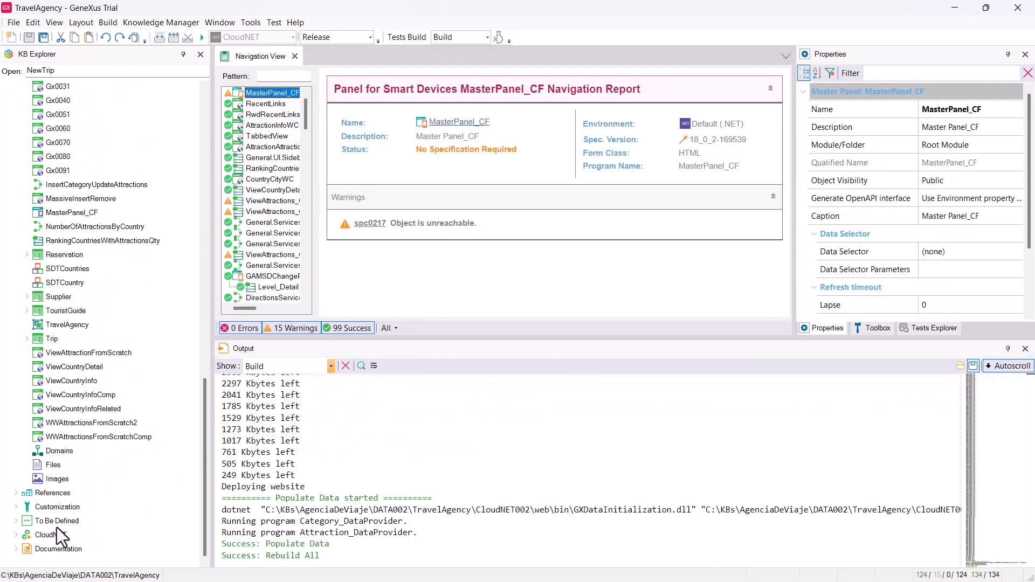
click(17, 535)
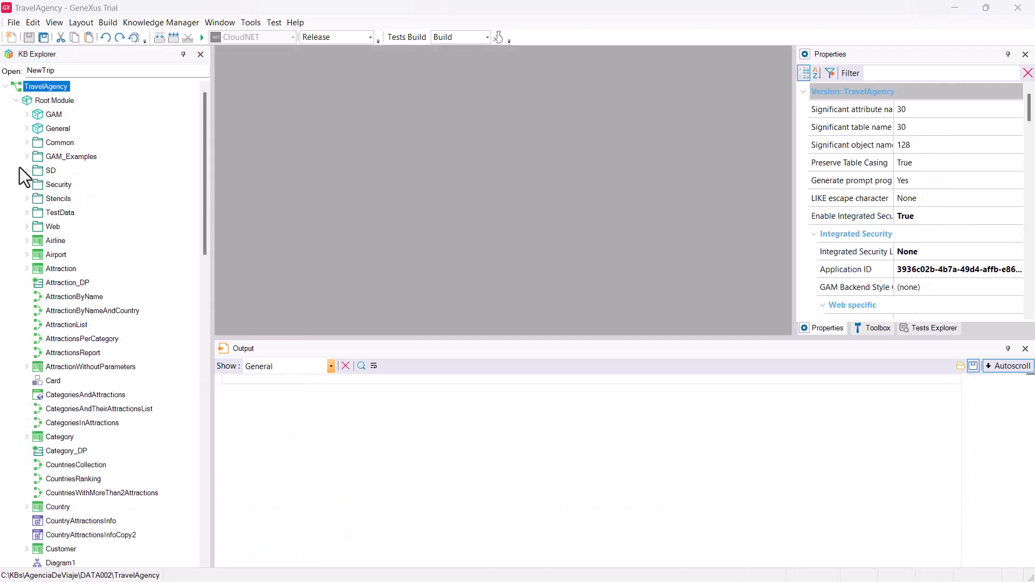
Step: Run the GAMHome panel from the GAM_Examples folder
click(26, 156)
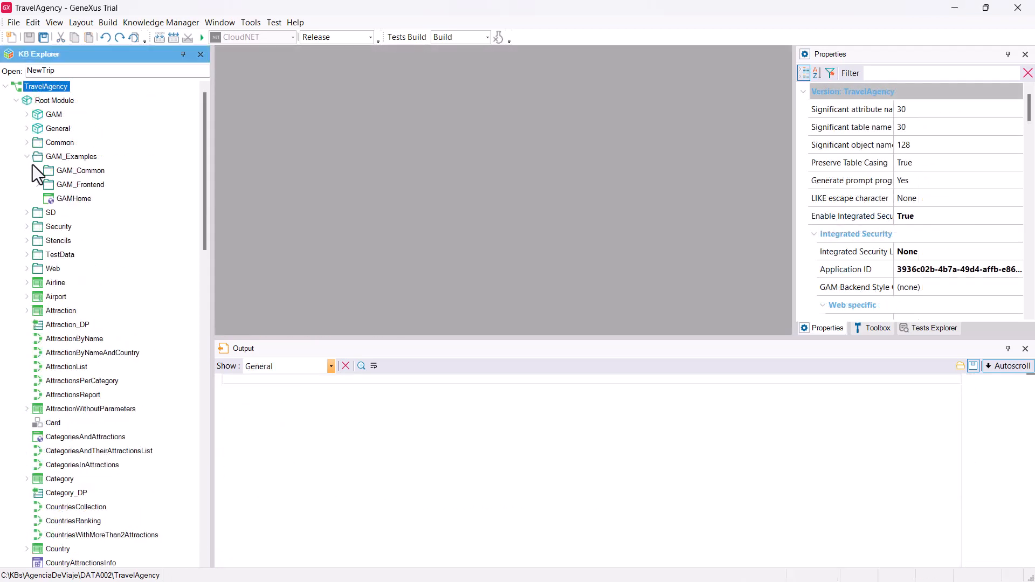
right_click(70, 204)
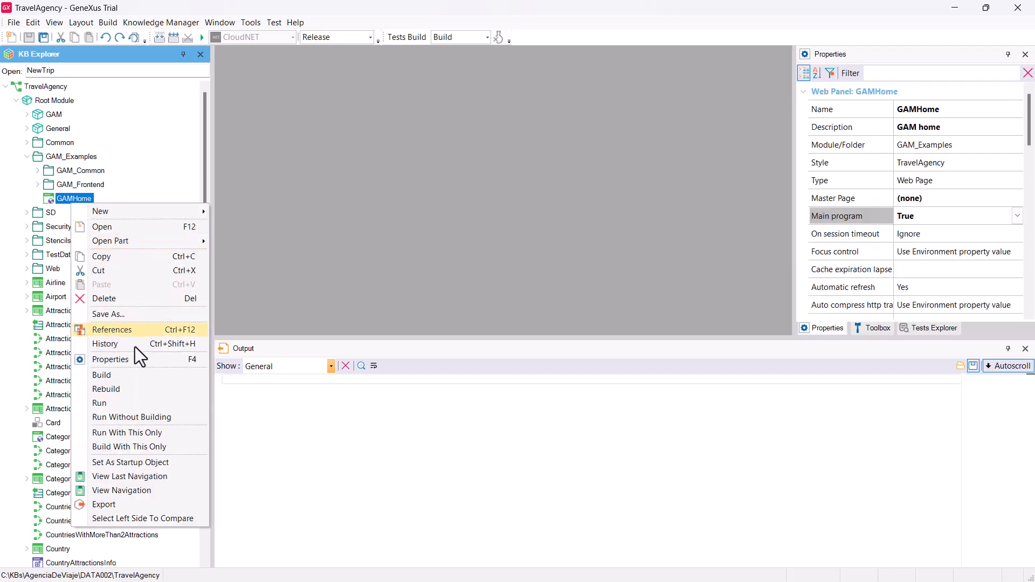
click(135, 403)
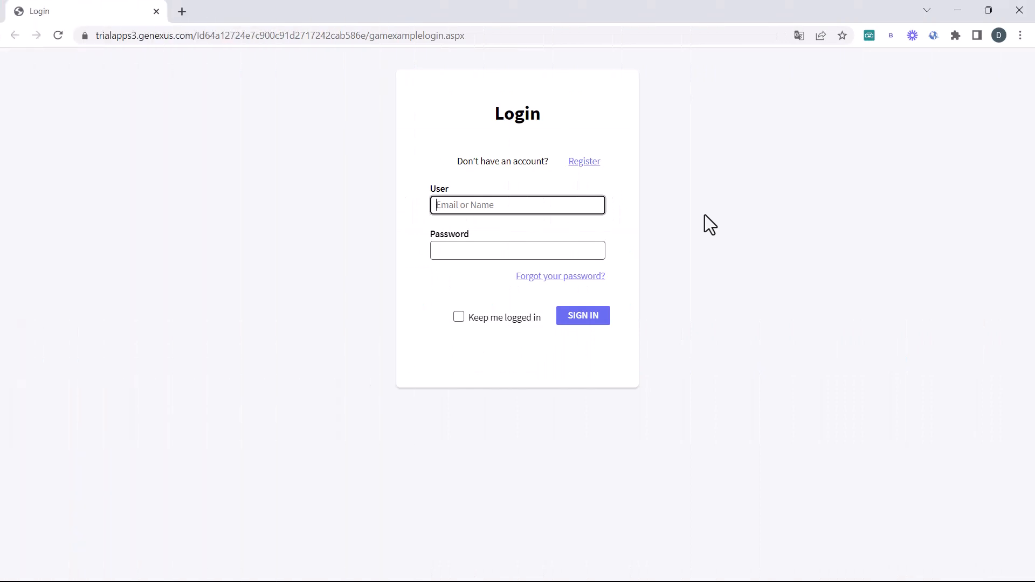
Step: Sign in as admin with the admin password, then go to the GAM backend Roles list
click(548, 202)
text(admin)
key(Tab)
text(admin123)
click(598, 314)
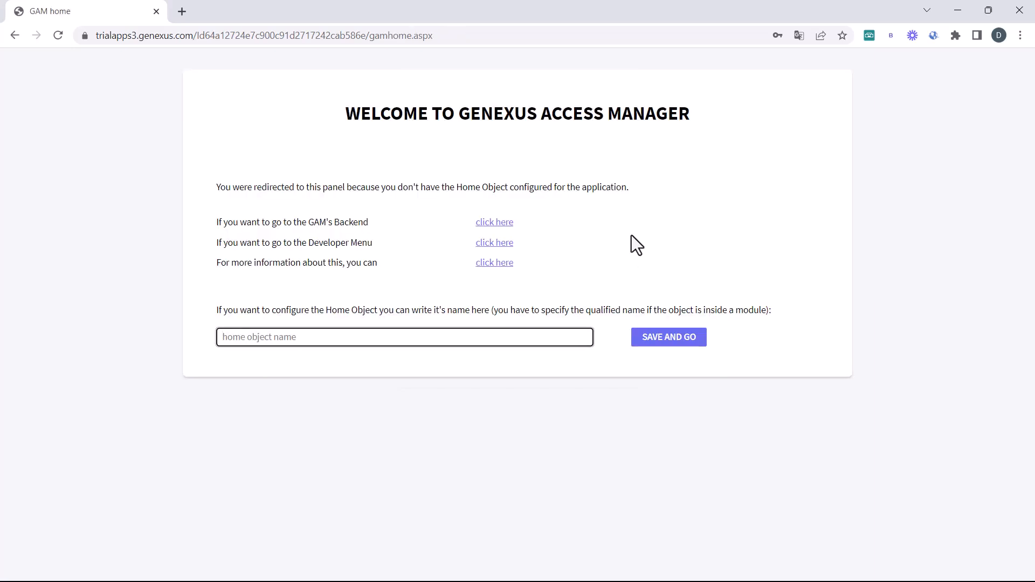
click(494, 223)
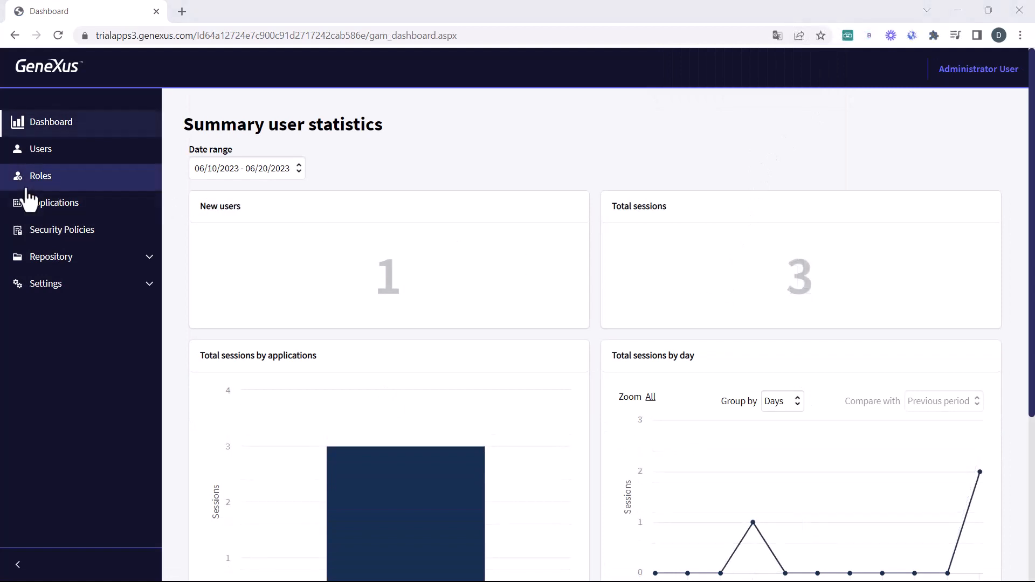
click(25, 188)
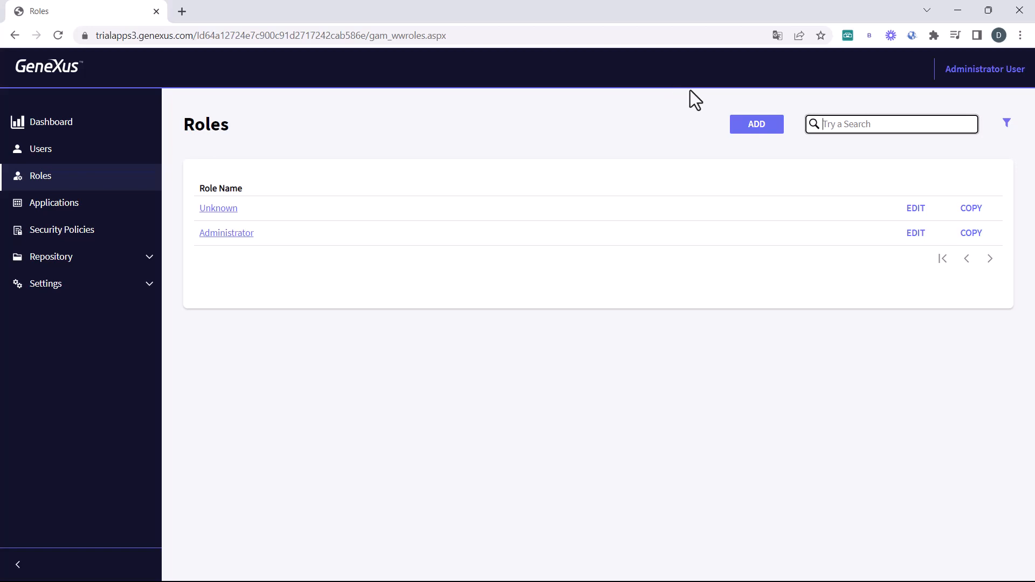
Step: Add the 'Attraction Manager' role with Default Security Policy and open its details
click(755, 124)
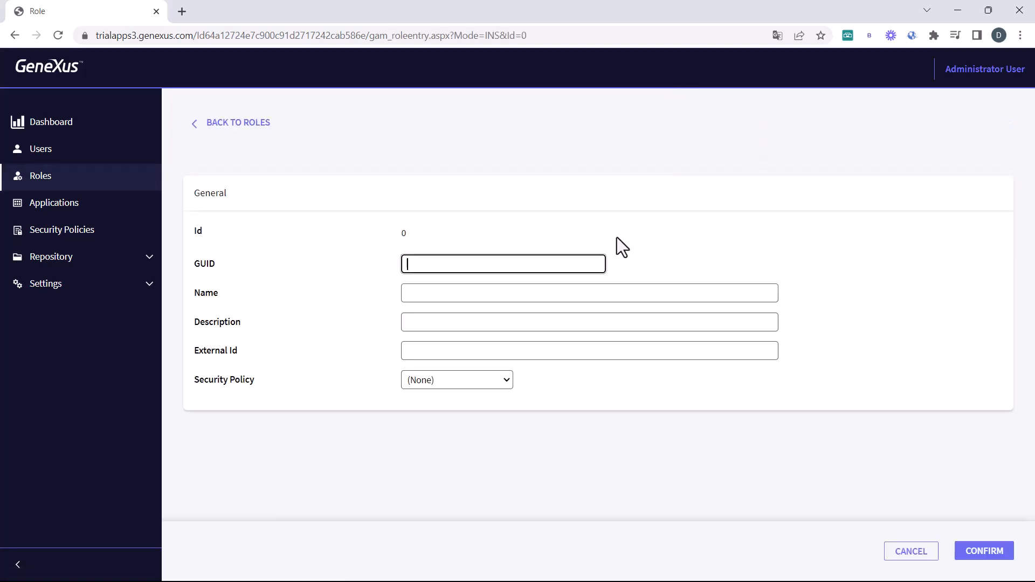
click(528, 293)
text(Attra)
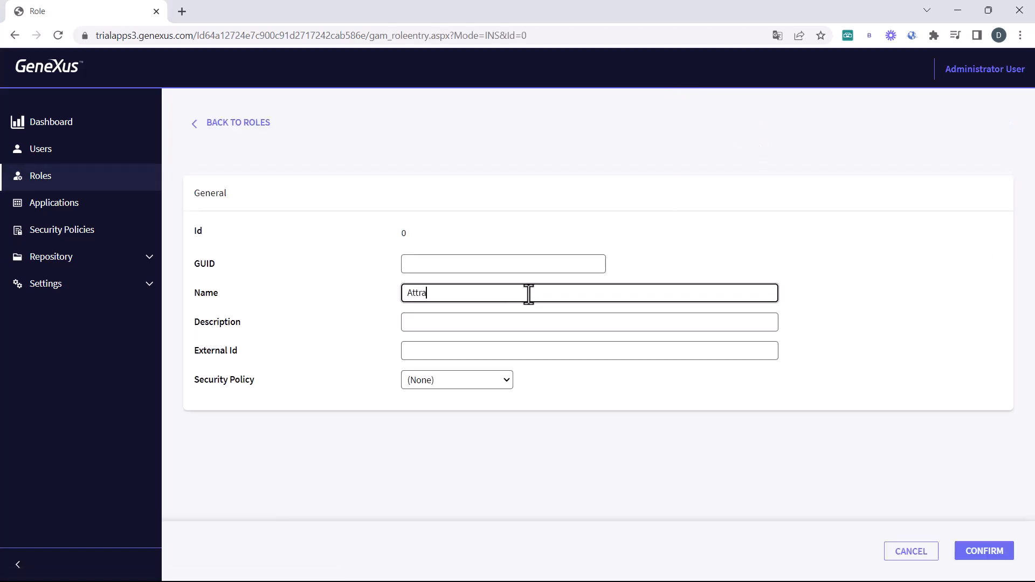
text(ction Manager)
click(507, 381)
click(486, 410)
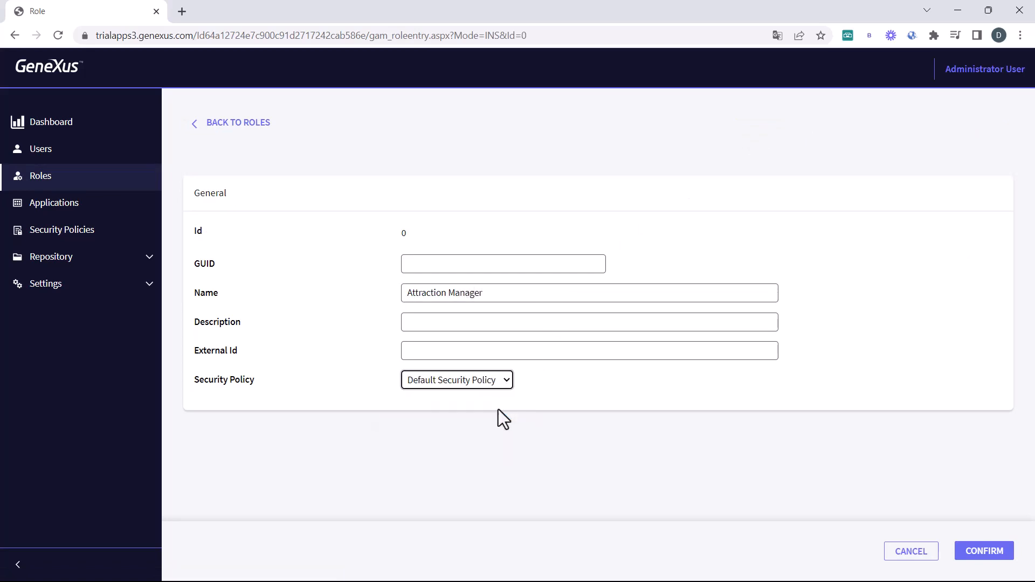
click(998, 555)
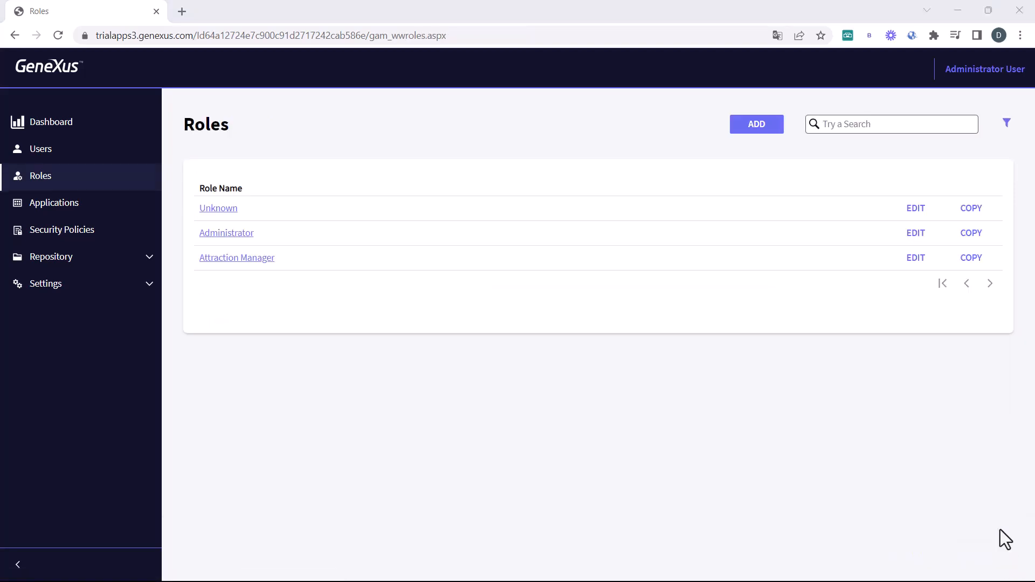
click(210, 259)
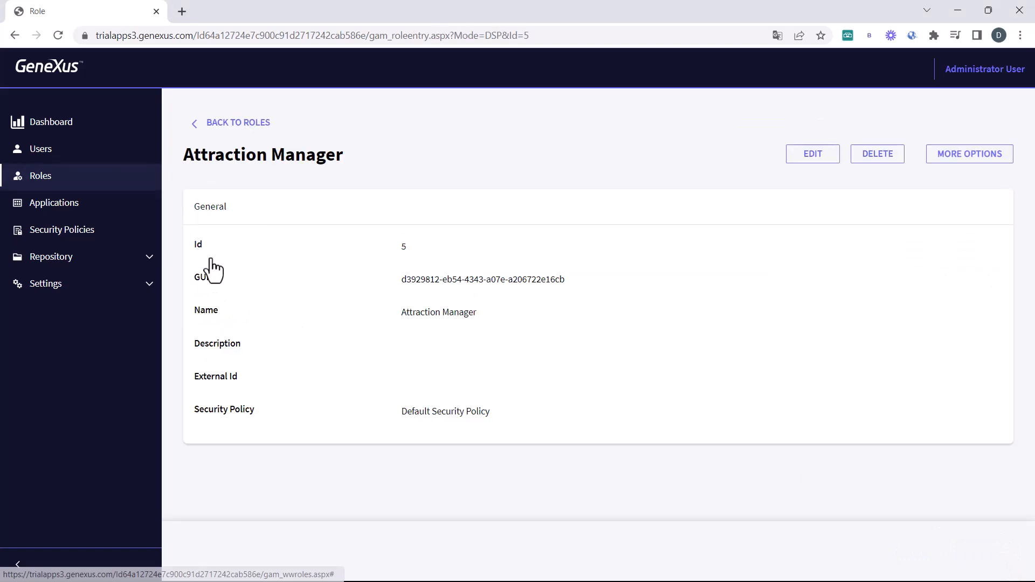
Step: Add the TravelAgency attraction_FullControl permission to the Attraction Manager role
click(965, 157)
click(969, 199)
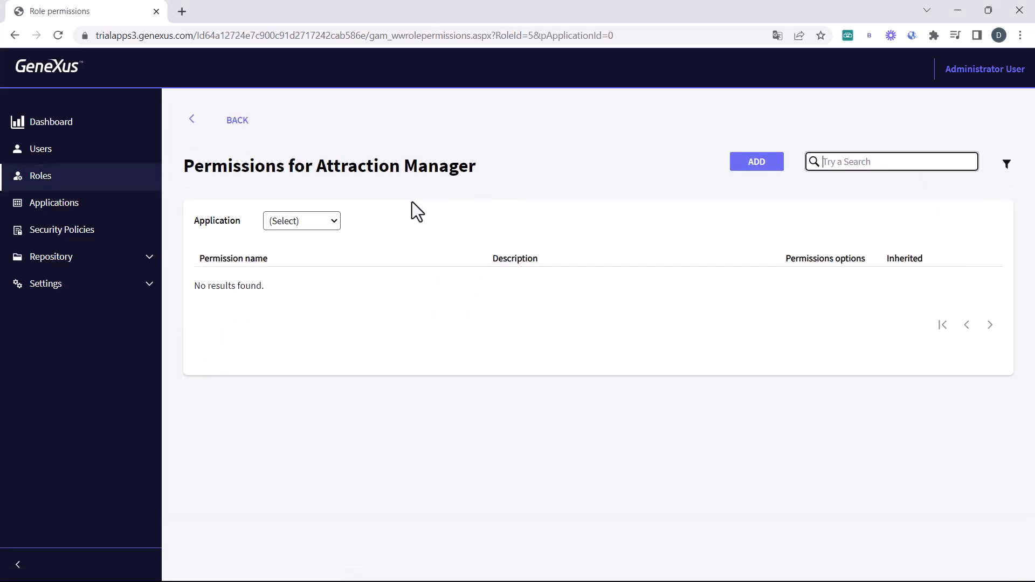
click(331, 226)
click(326, 267)
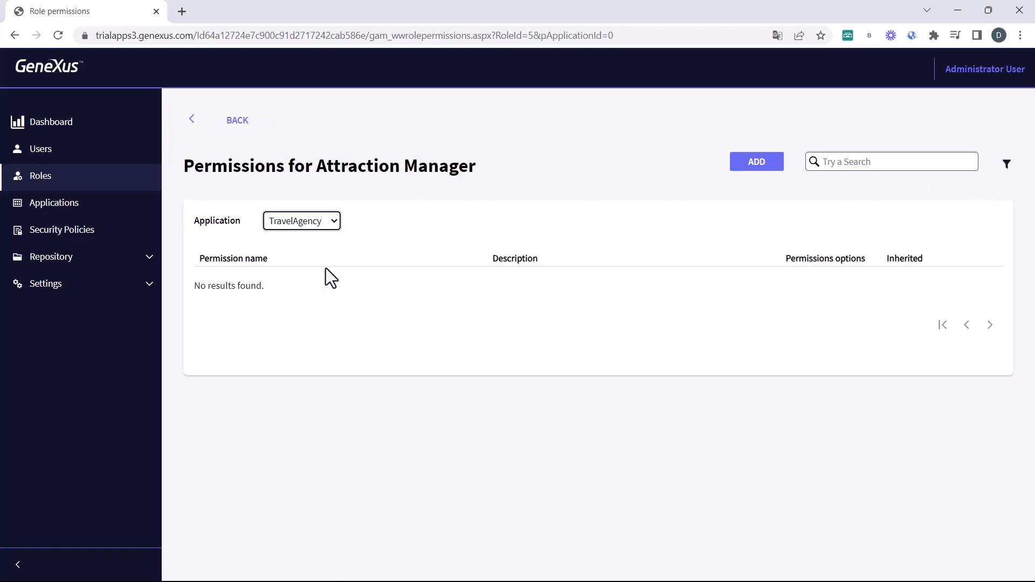
click(774, 165)
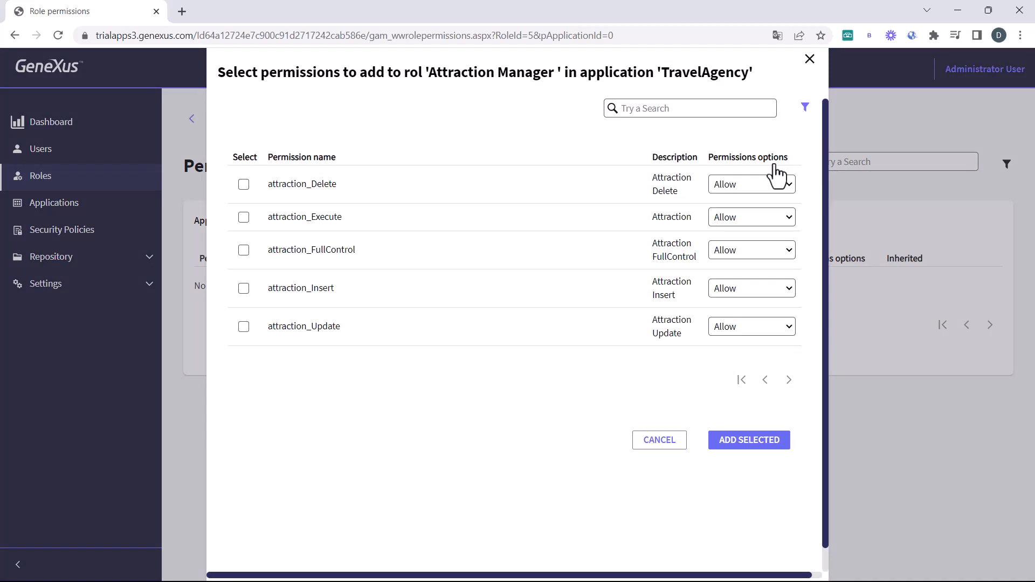
click(245, 251)
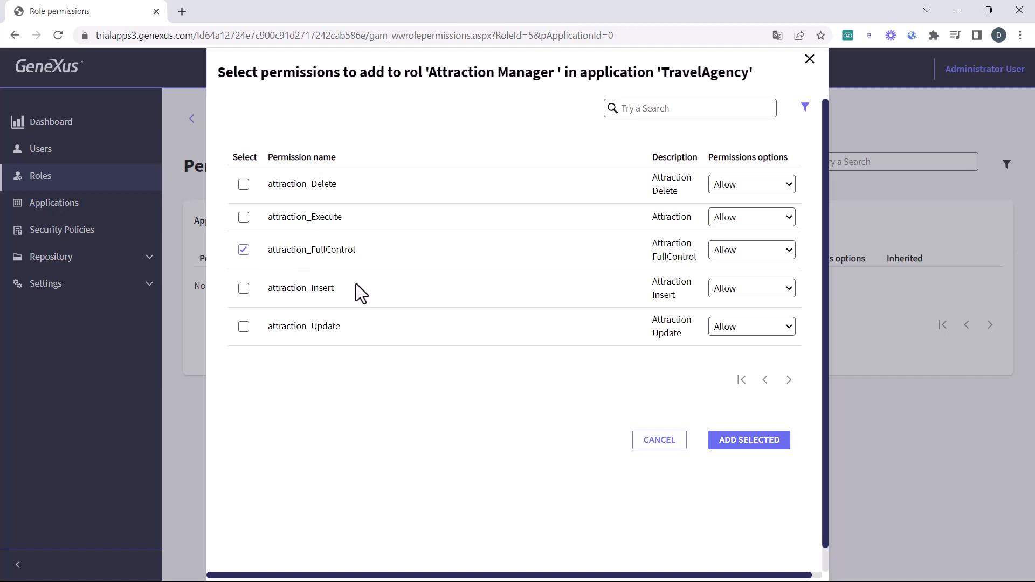
click(756, 445)
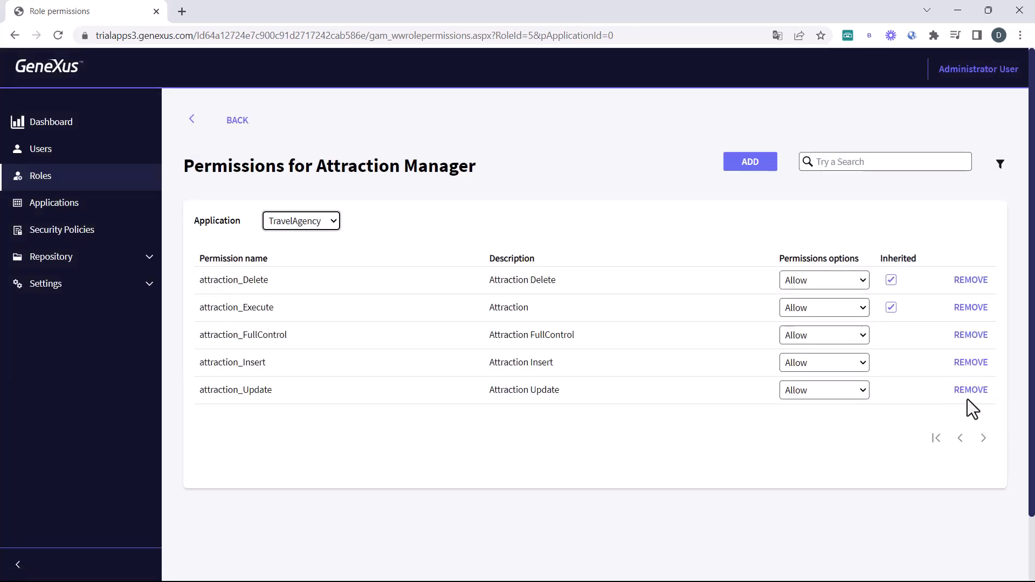
scroll(976, 396, down, 1)
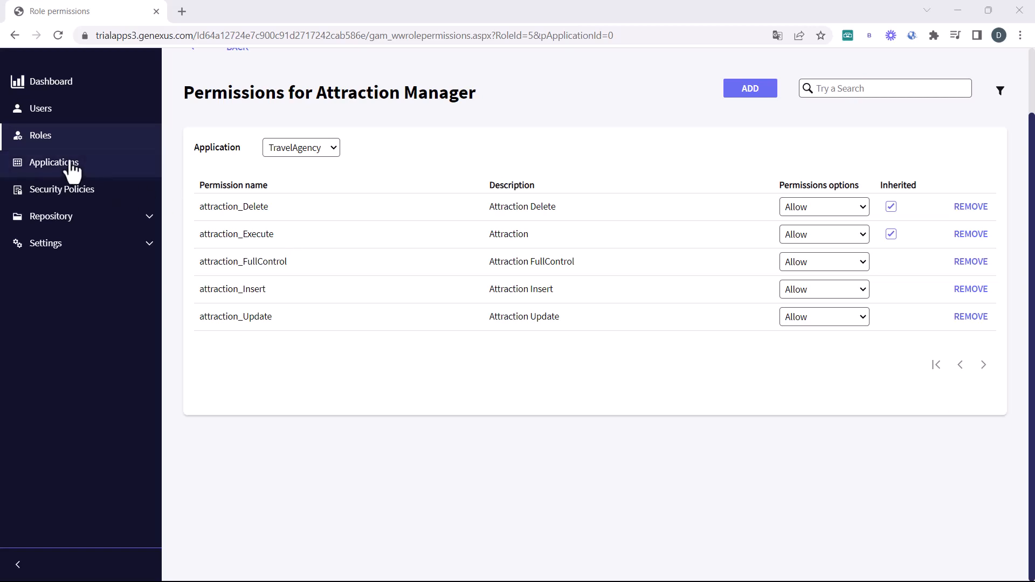
Step: Start a new user and fill in its user name and e-mail address
click(38, 111)
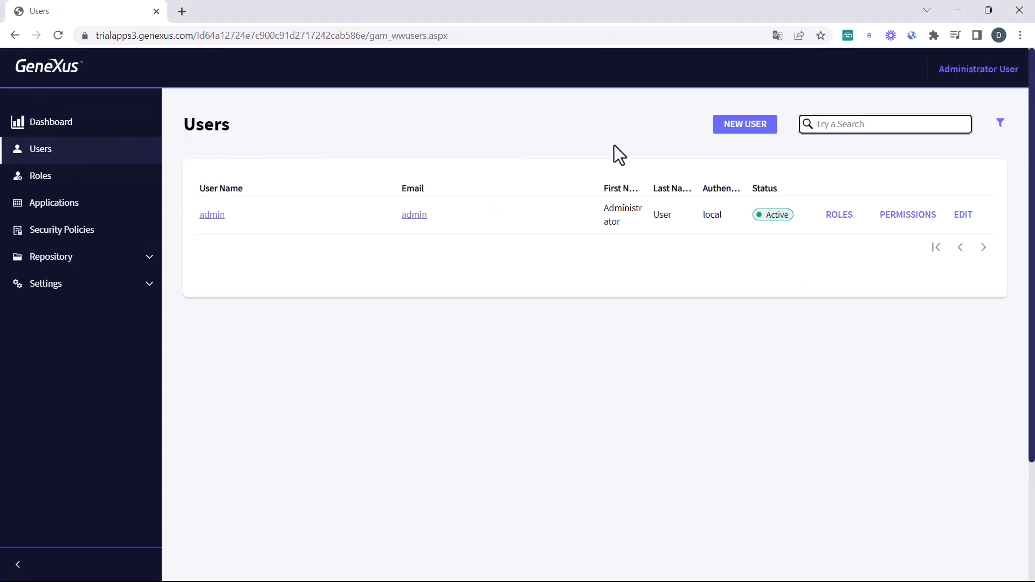
click(733, 135)
scroll(423, 374, down, 3)
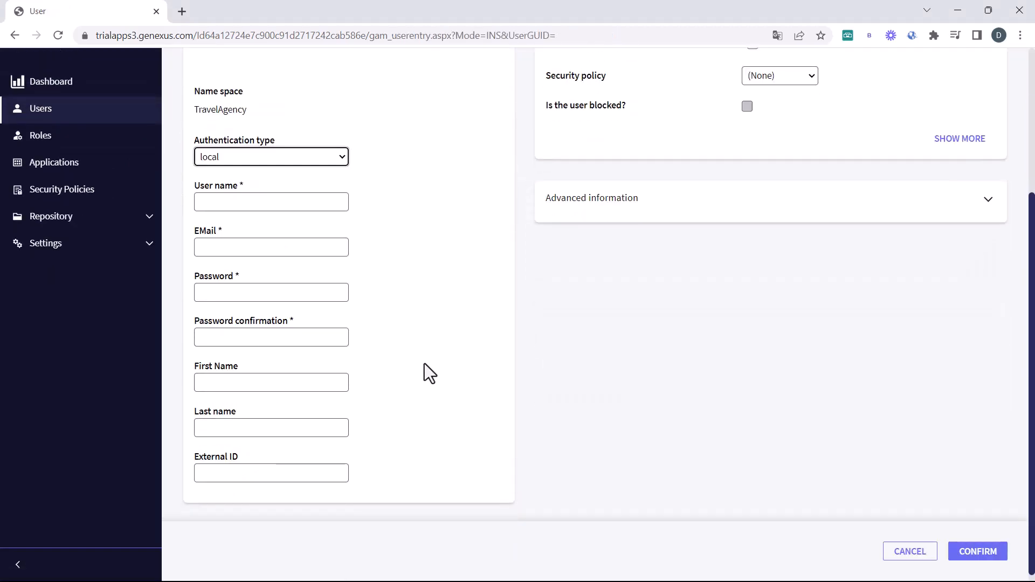
click(274, 200)
text(d)
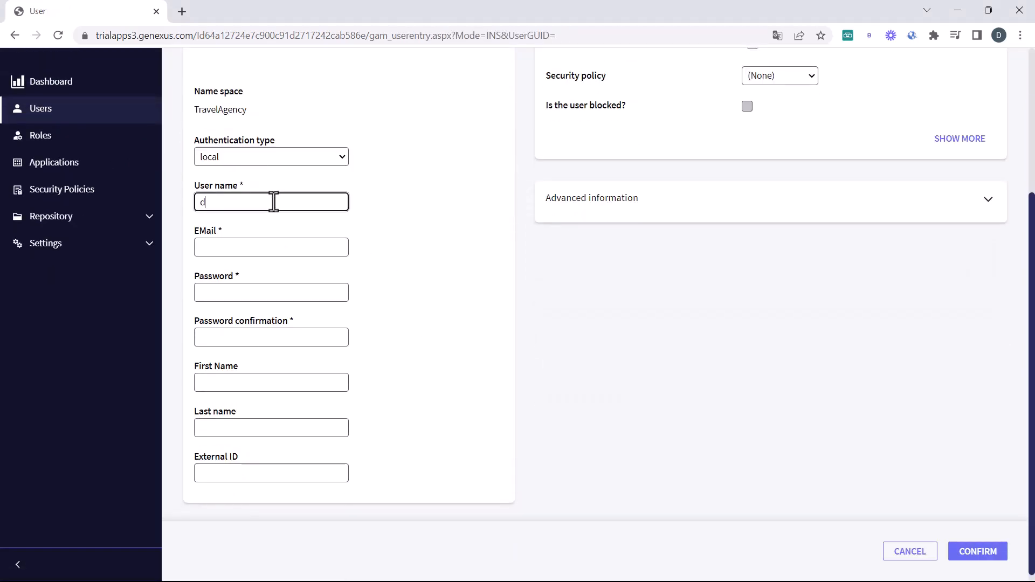
text(orian)
key(Tab)
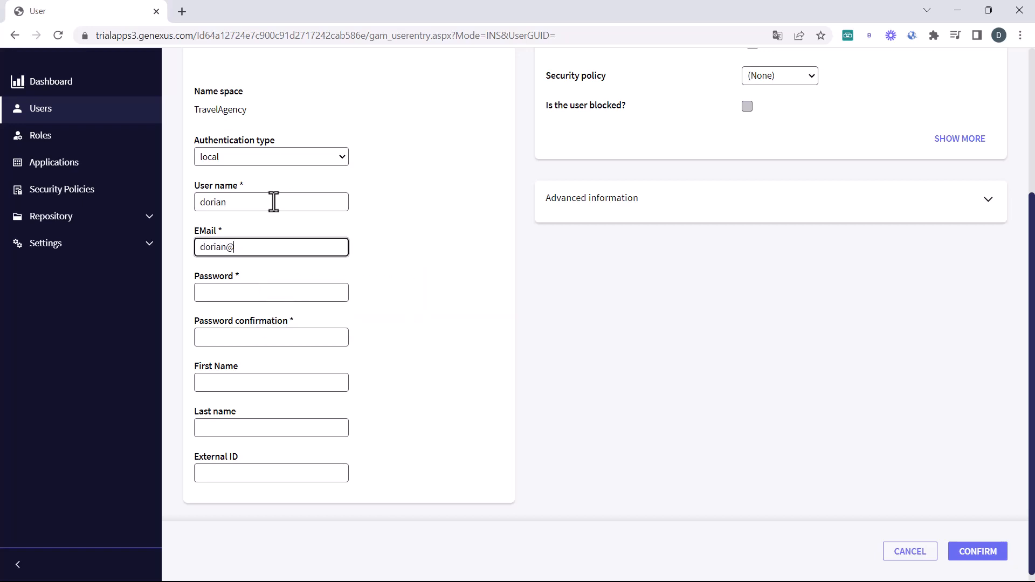
Step: Enter and confirm the user's password, choose Default Security Policy, and save
click(270, 286)
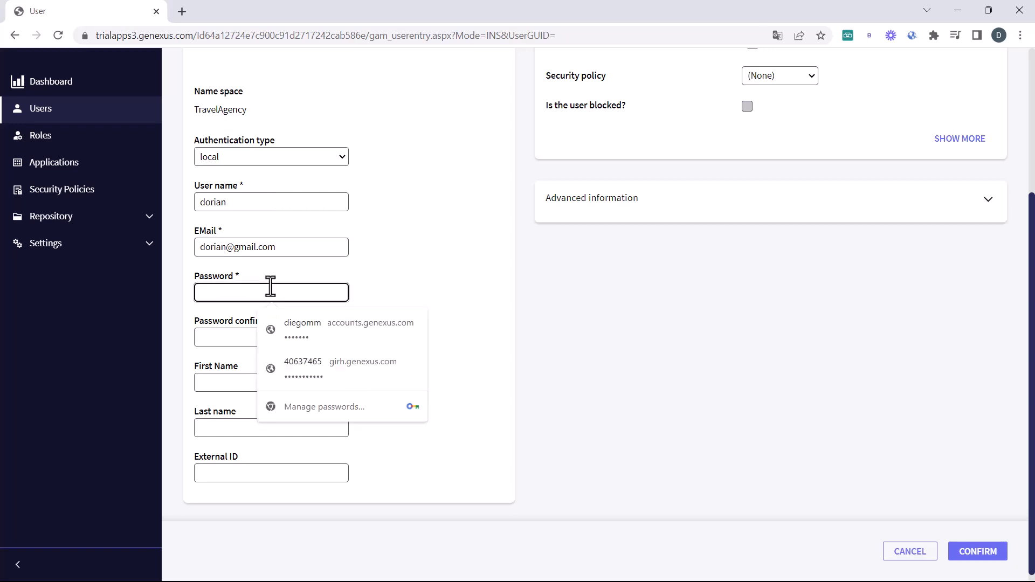
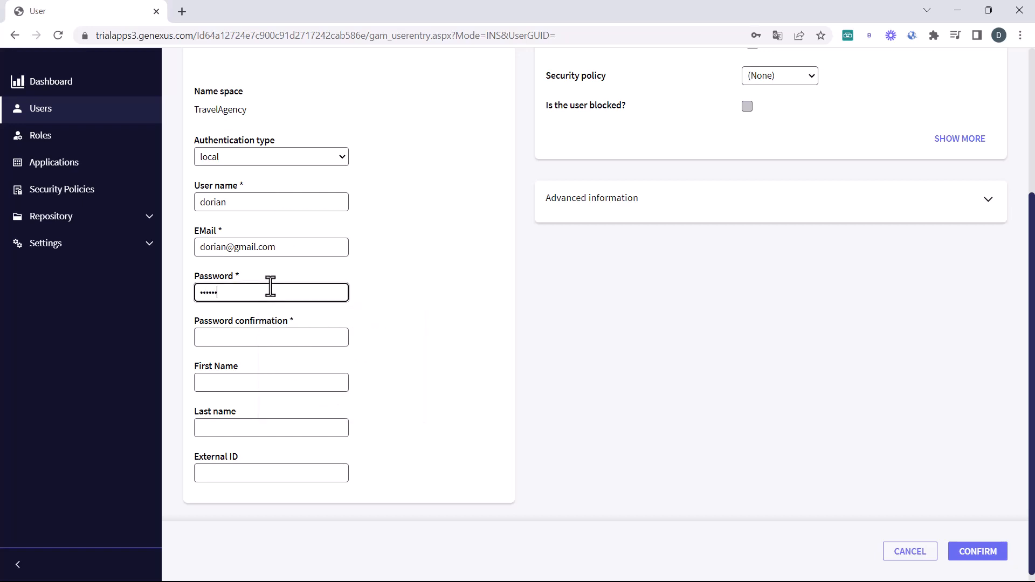
click(286, 336)
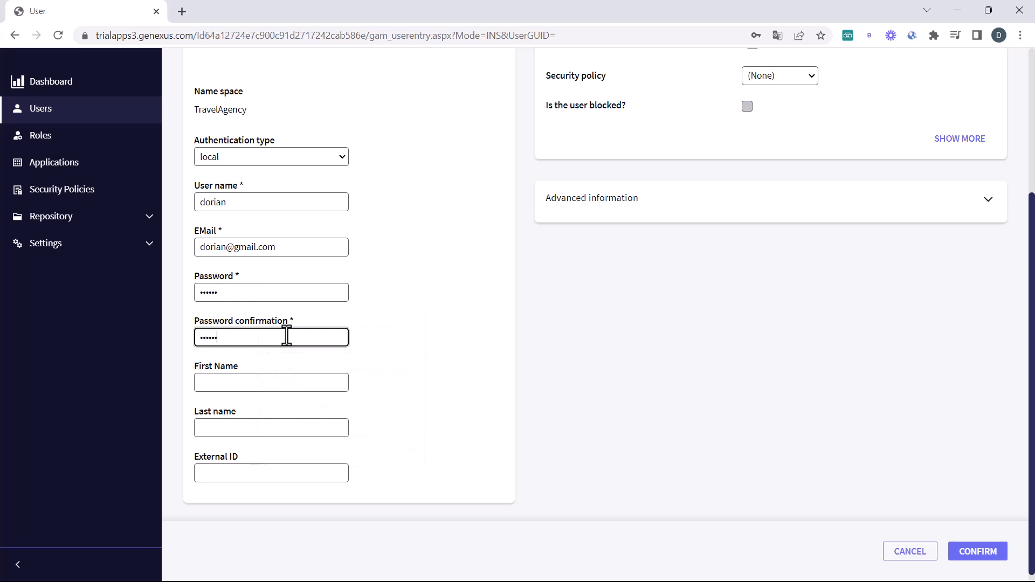
click(773, 72)
click(775, 95)
click(992, 550)
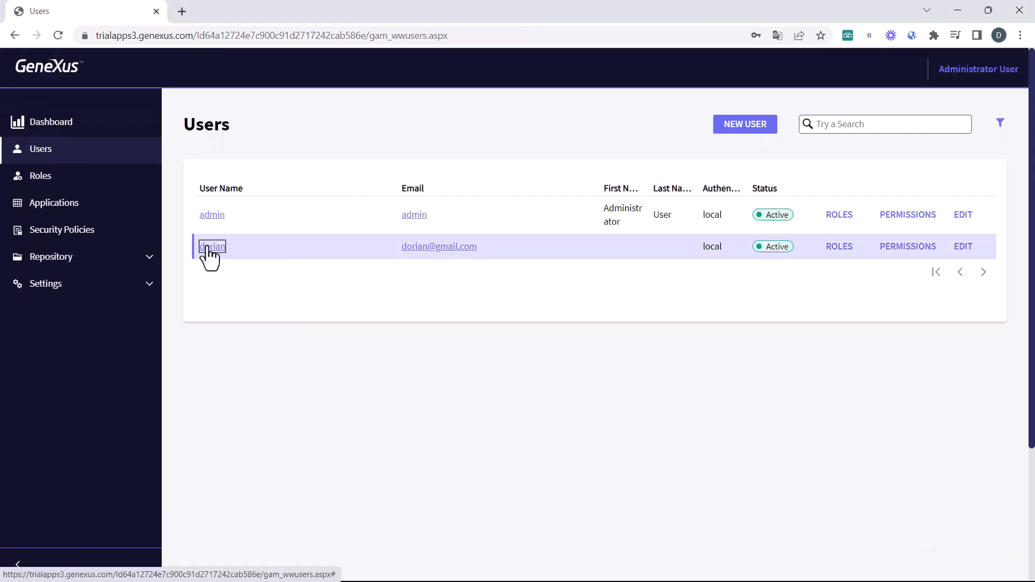
Step: Assign the Attraction Manager role to the new user and return to the users list
click(210, 246)
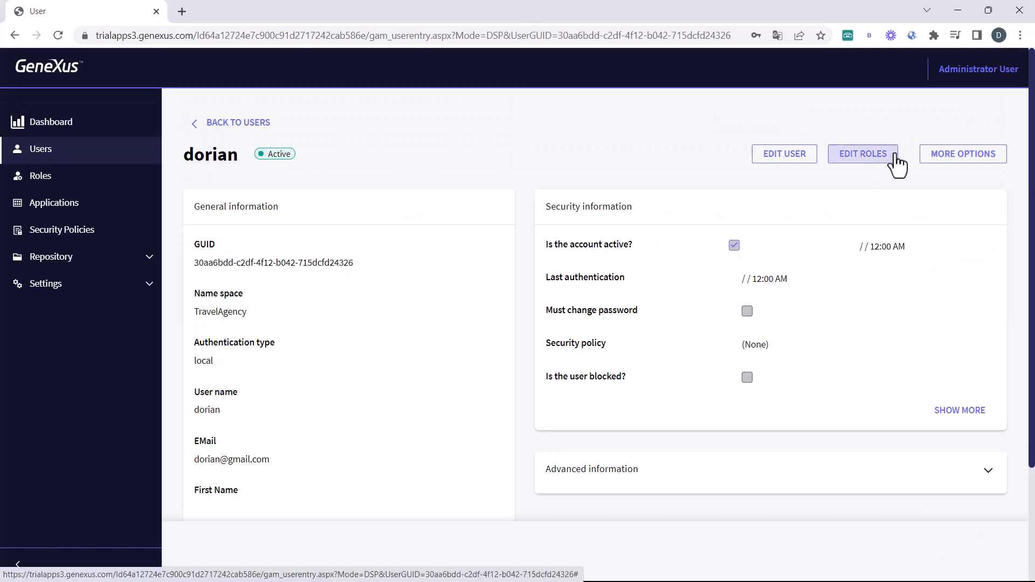
click(876, 166)
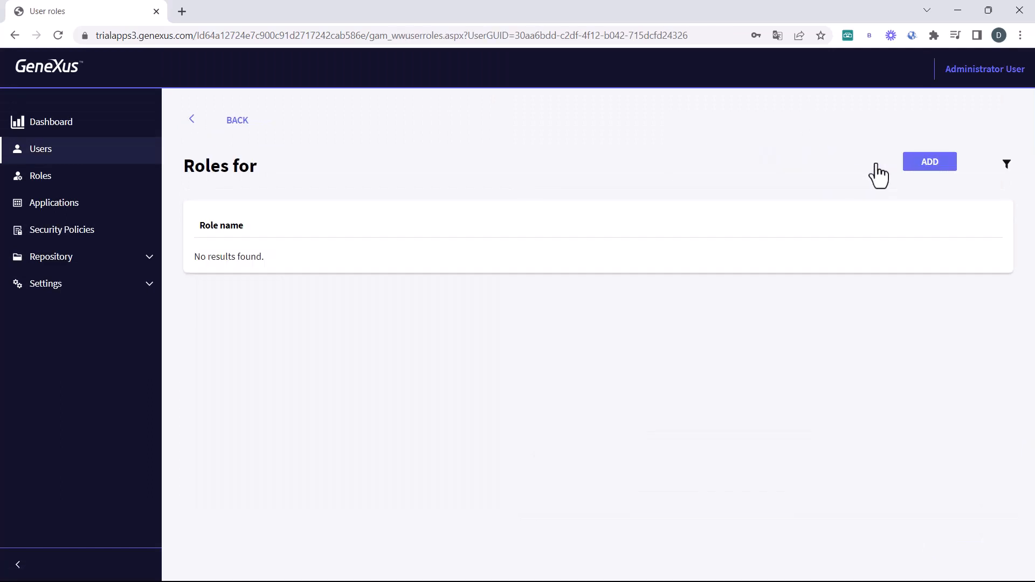
click(918, 167)
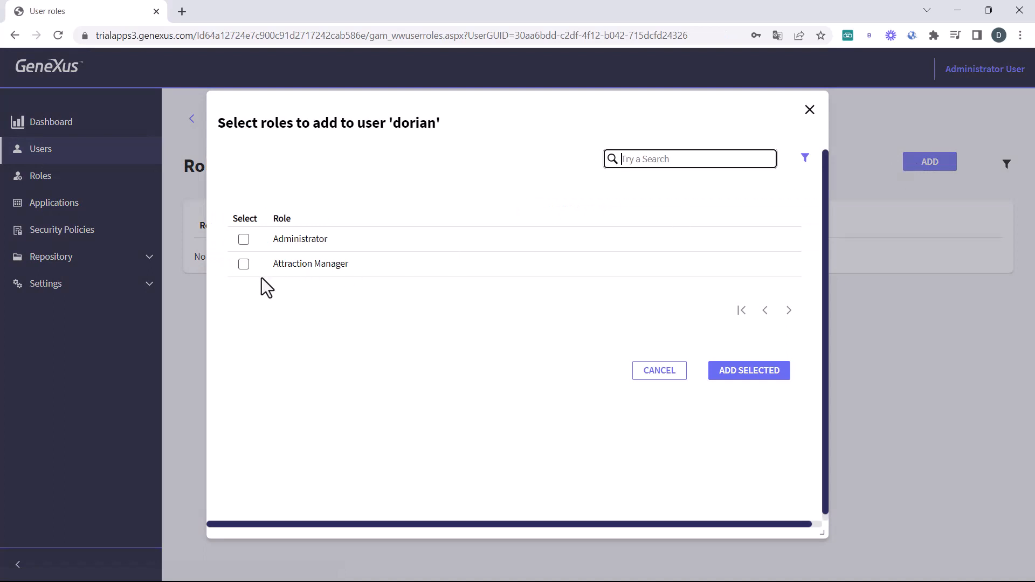
click(245, 266)
click(751, 380)
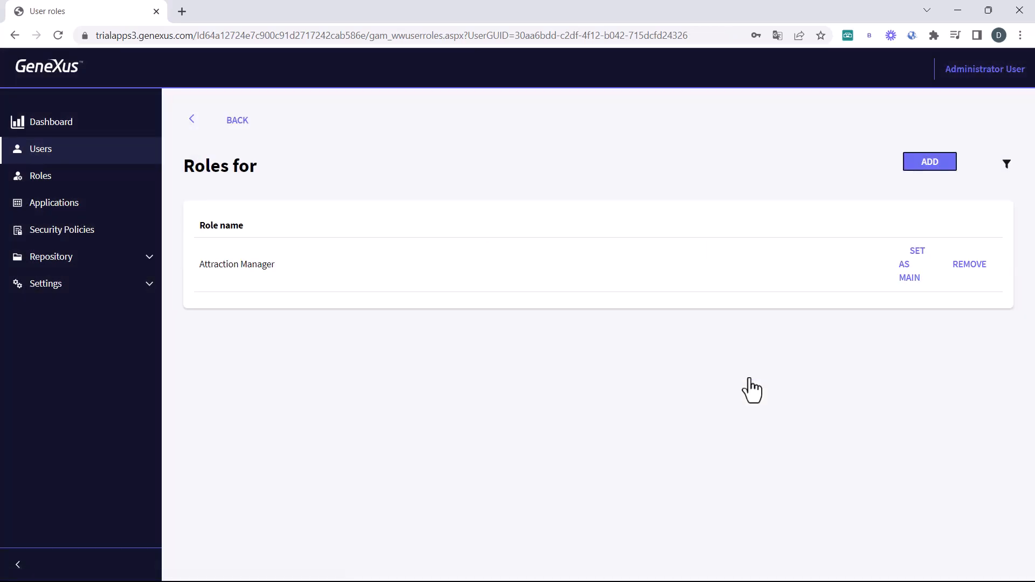
click(231, 122)
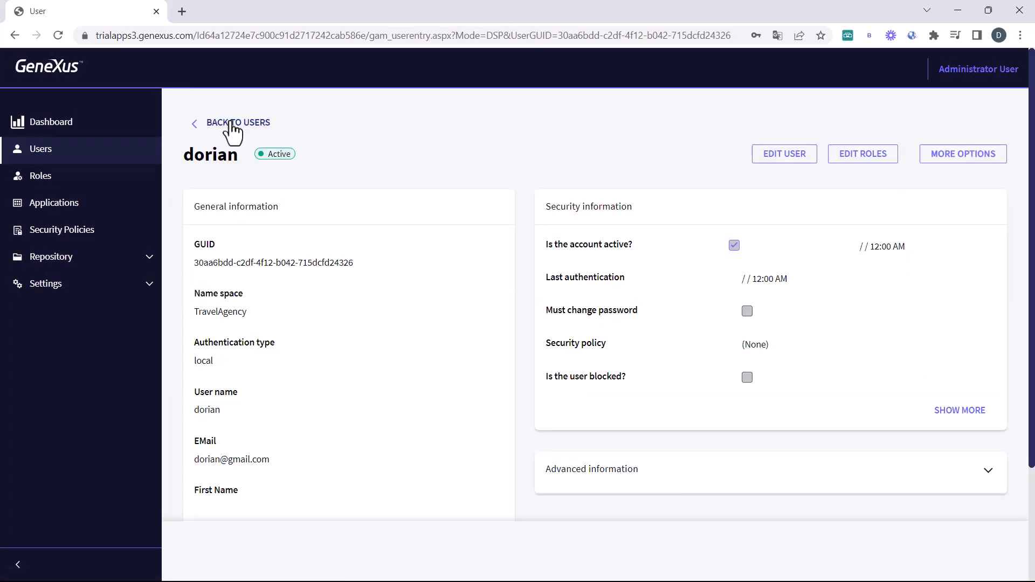
click(233, 124)
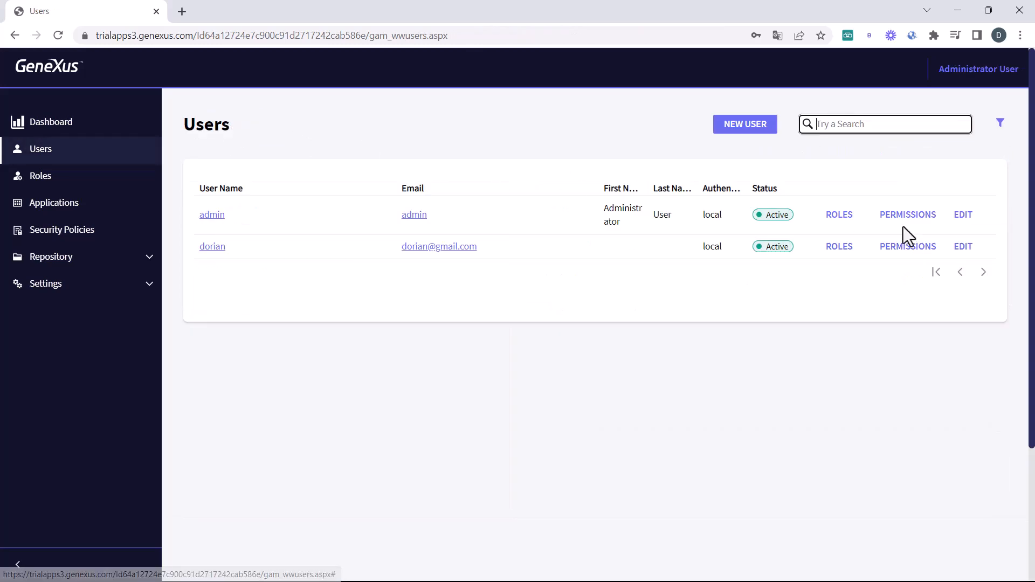
click(826, 244)
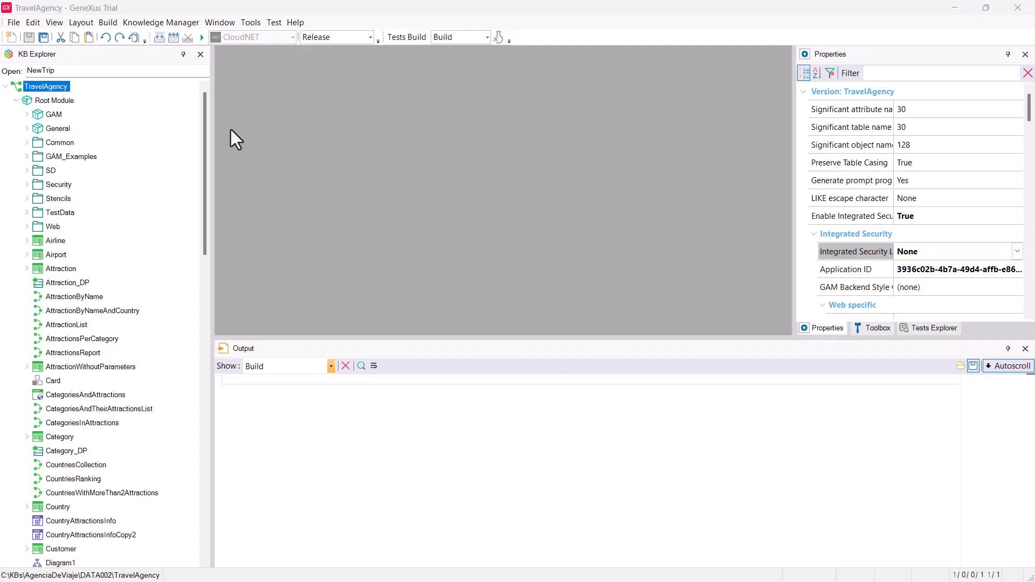
Step: Run the application and launch Attraction from page 1 of Recent Objects
click(199, 38)
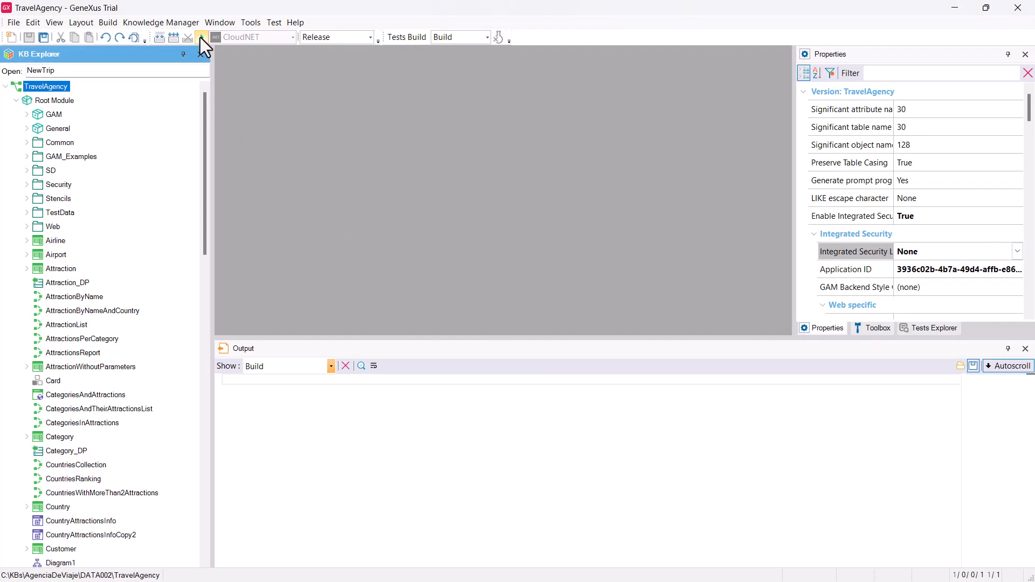
click(198, 37)
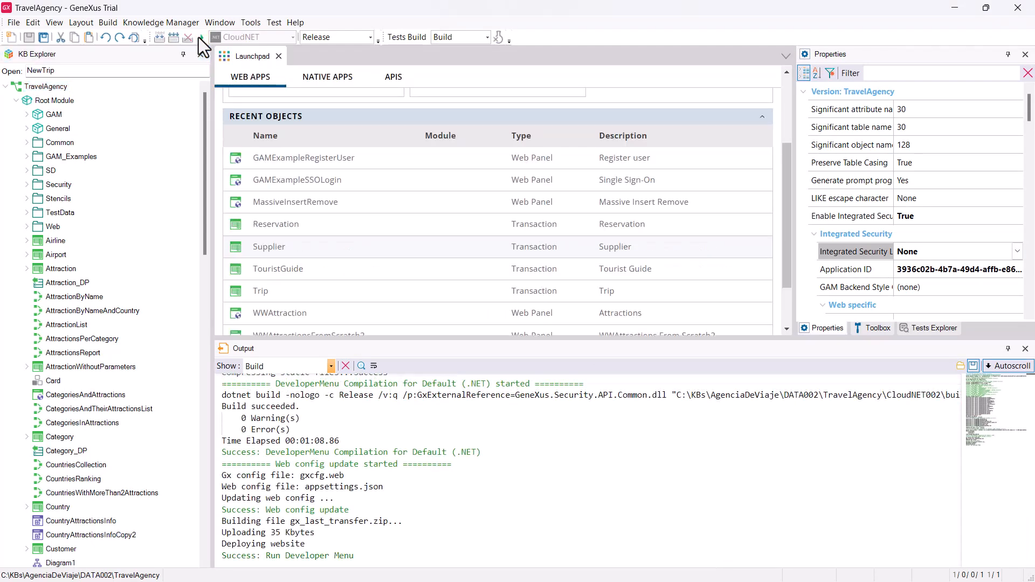
scroll(432, 296, down, 2)
click(480, 315)
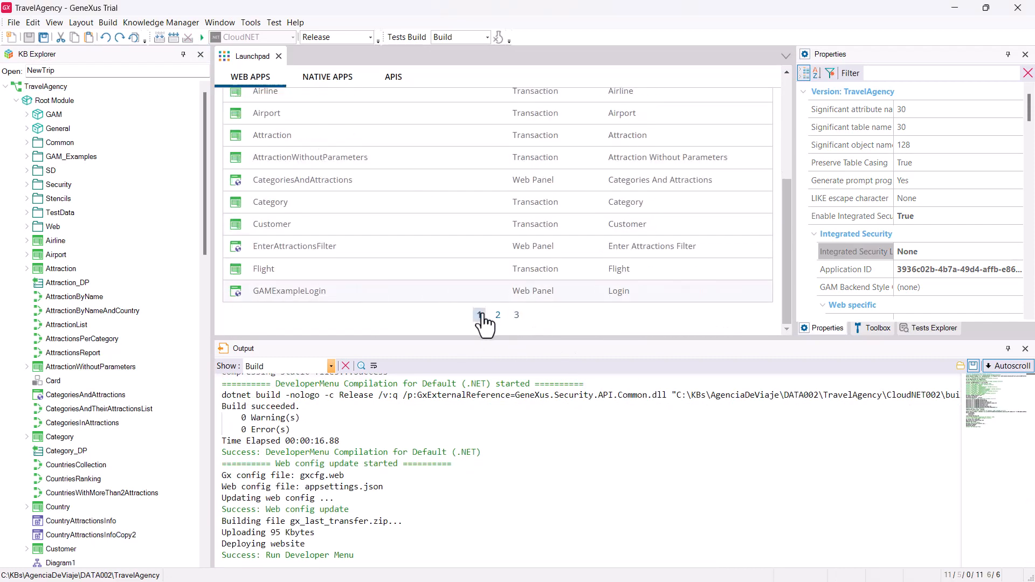
scroll(389, 299, up, 3)
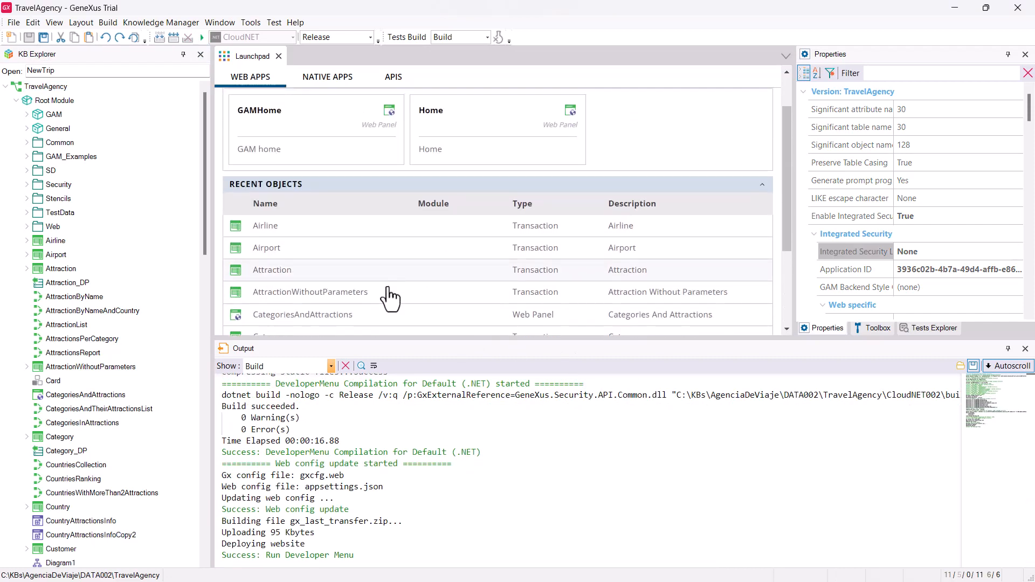
click(272, 273)
click(580, 209)
Step: Sign in with the new user's name and password to reach the Attraction form, then return to GeneXus
text(dorian)
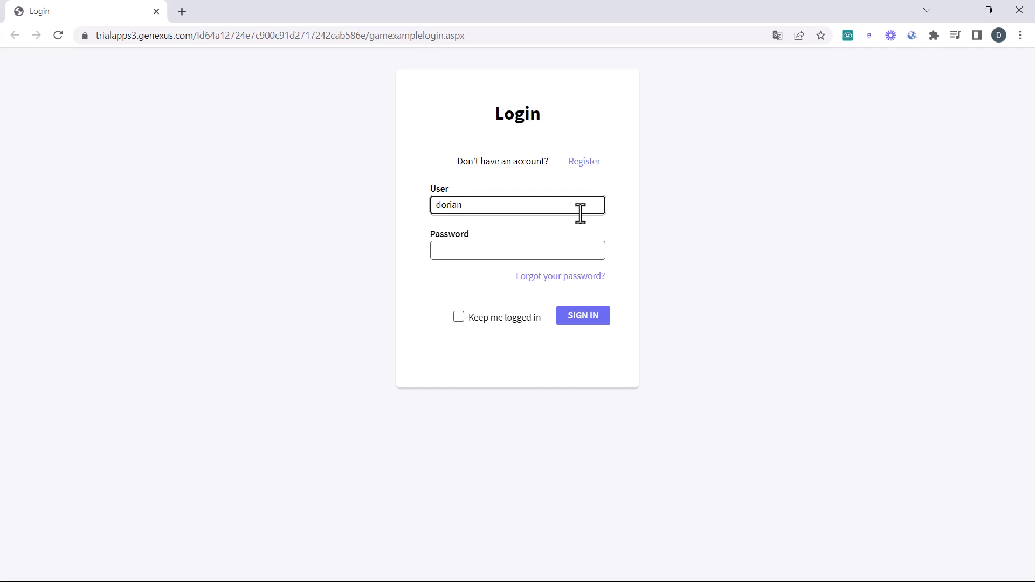
key(Tab)
text(••••••)
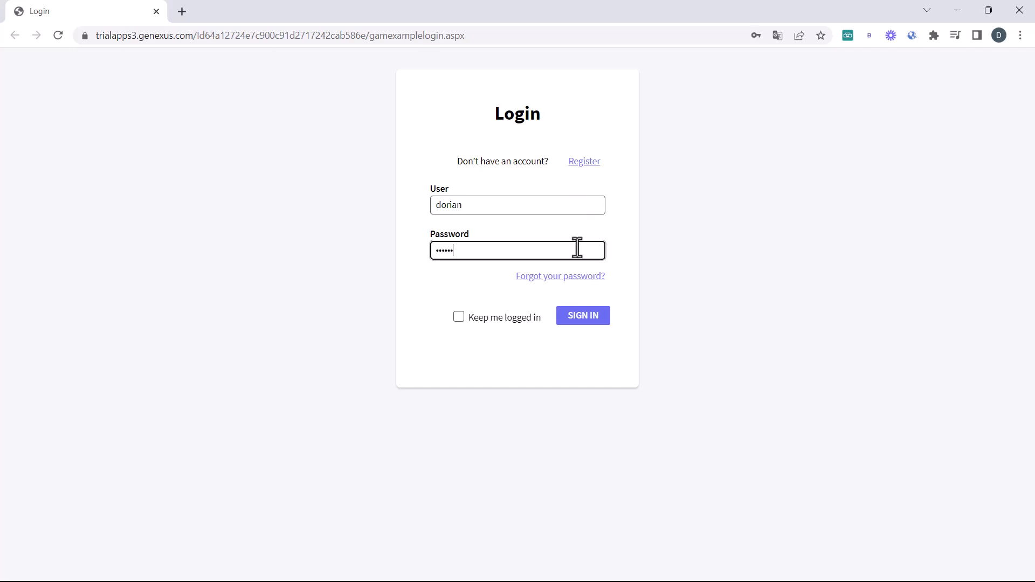
click(585, 315)
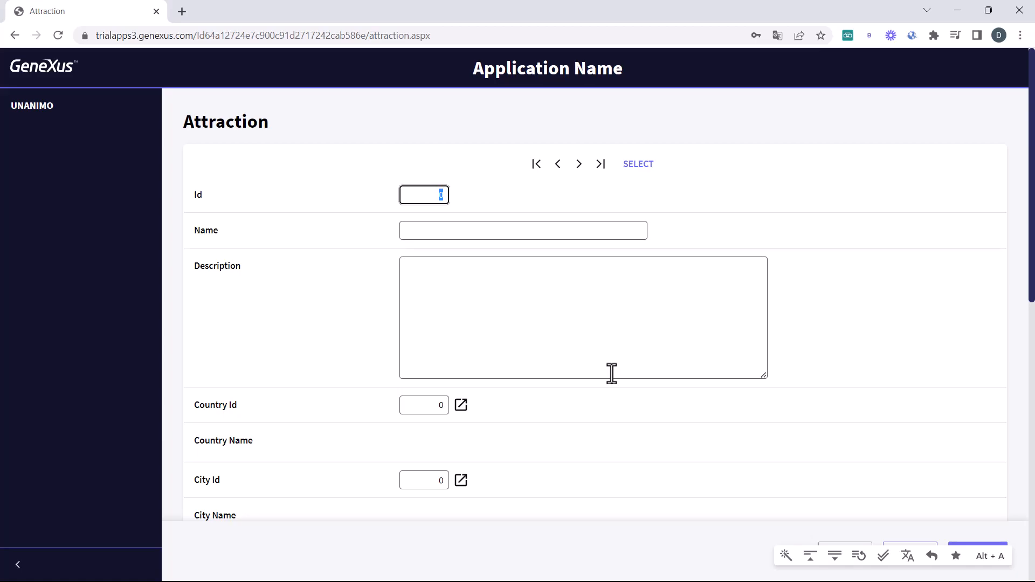
key(alt+Tab)
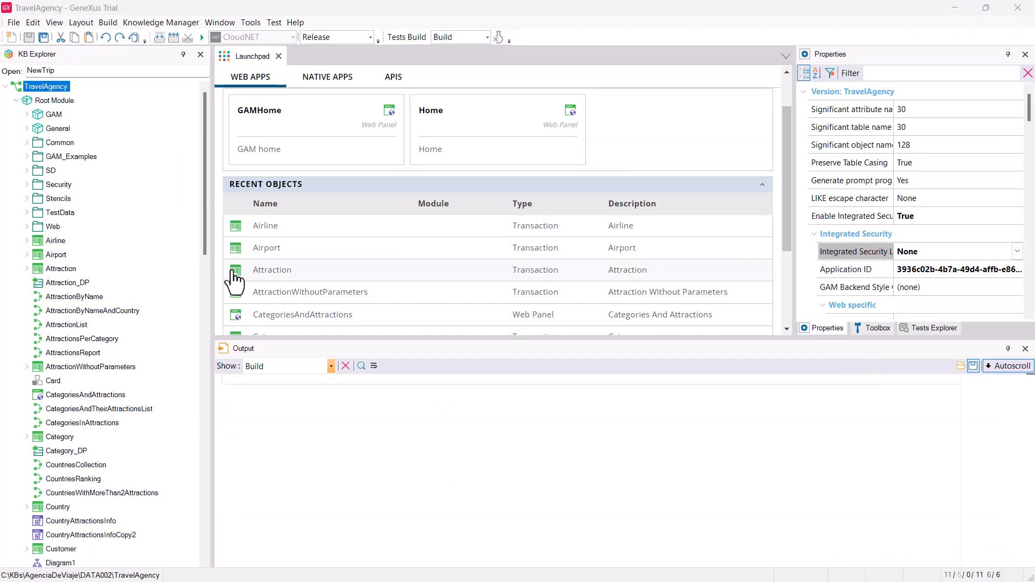
Step: Set Airport's Integrated Security Level to Authorization, run Build All, then run Airport
click(39, 257)
click(978, 254)
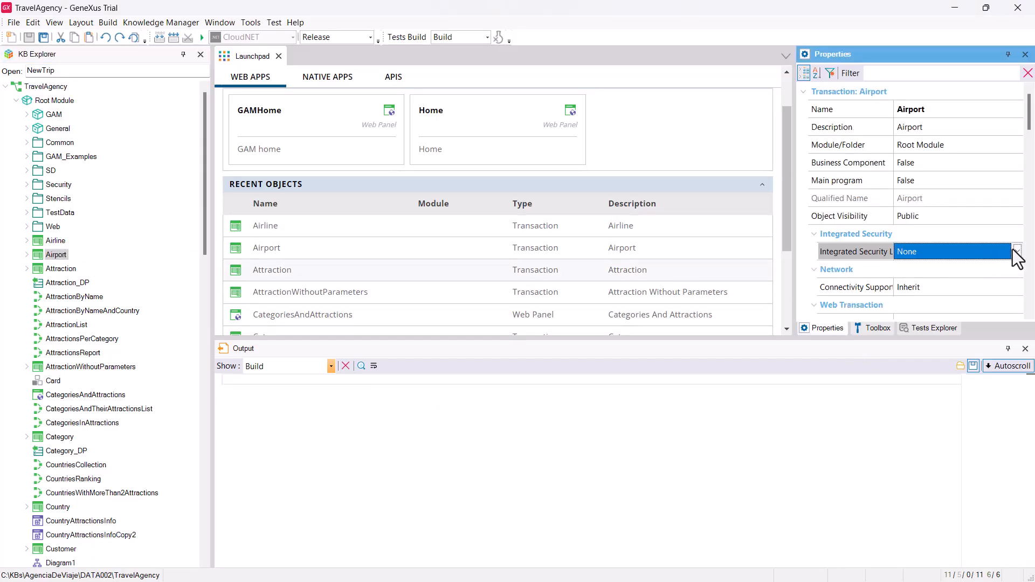
click(1017, 252)
click(962, 303)
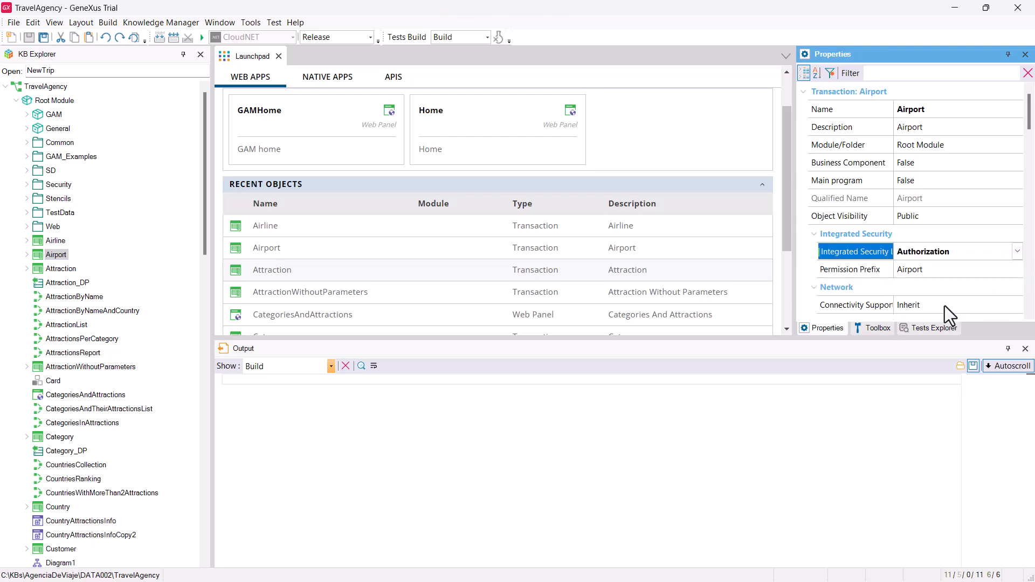
click(159, 41)
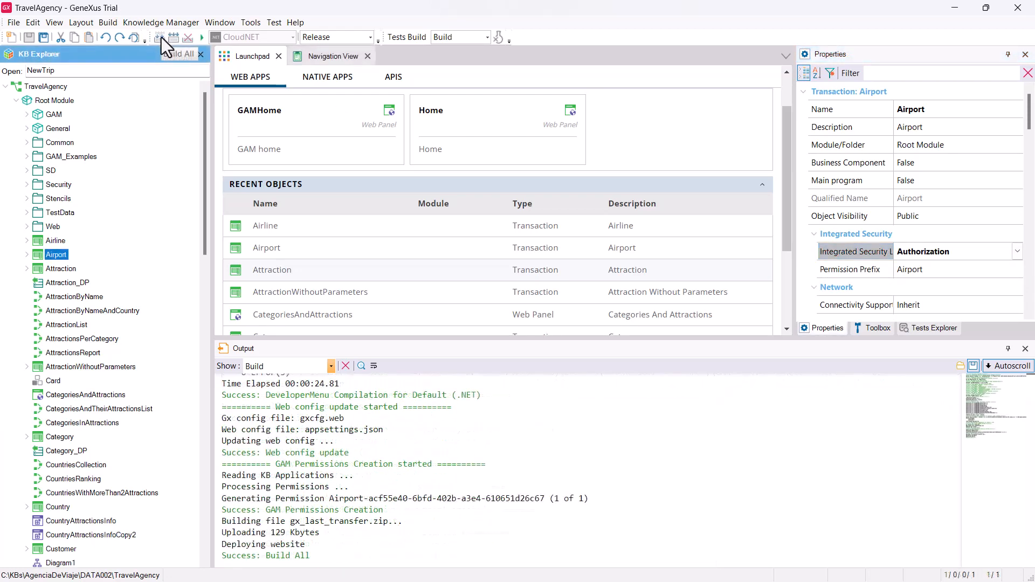
click(274, 250)
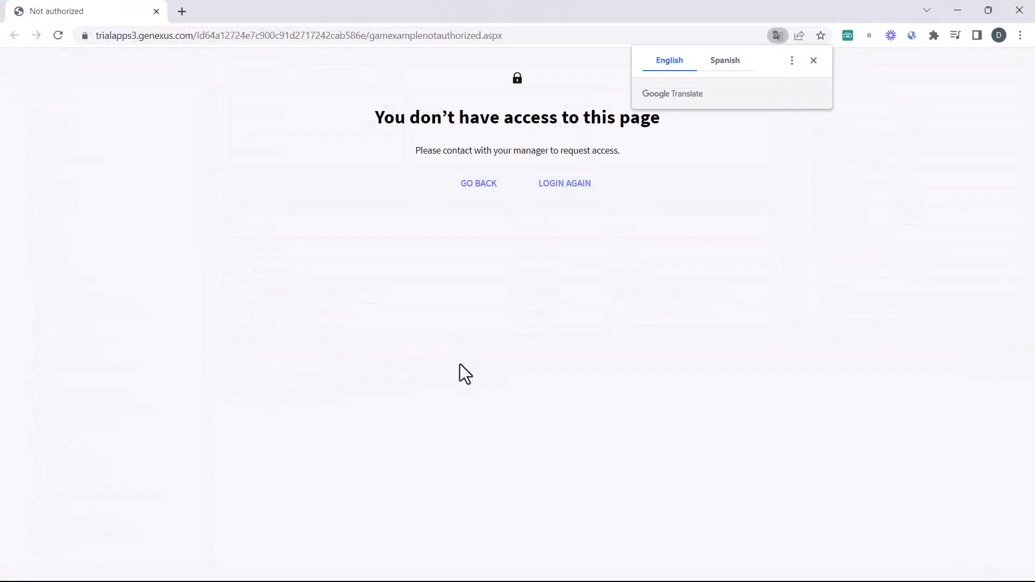
Step: Close the Google Translate popup over the Airport 'You don't have access' page
click(807, 67)
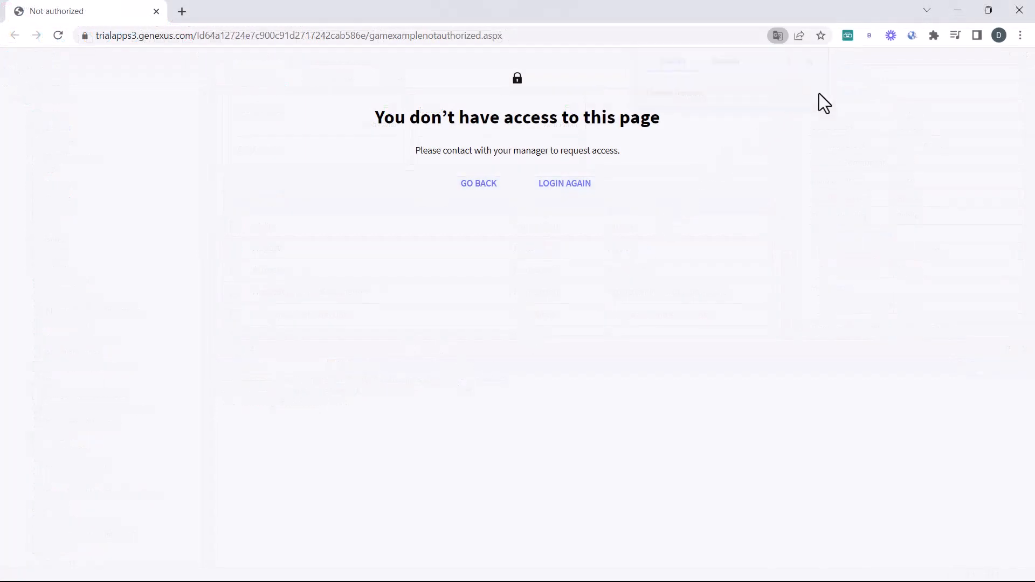